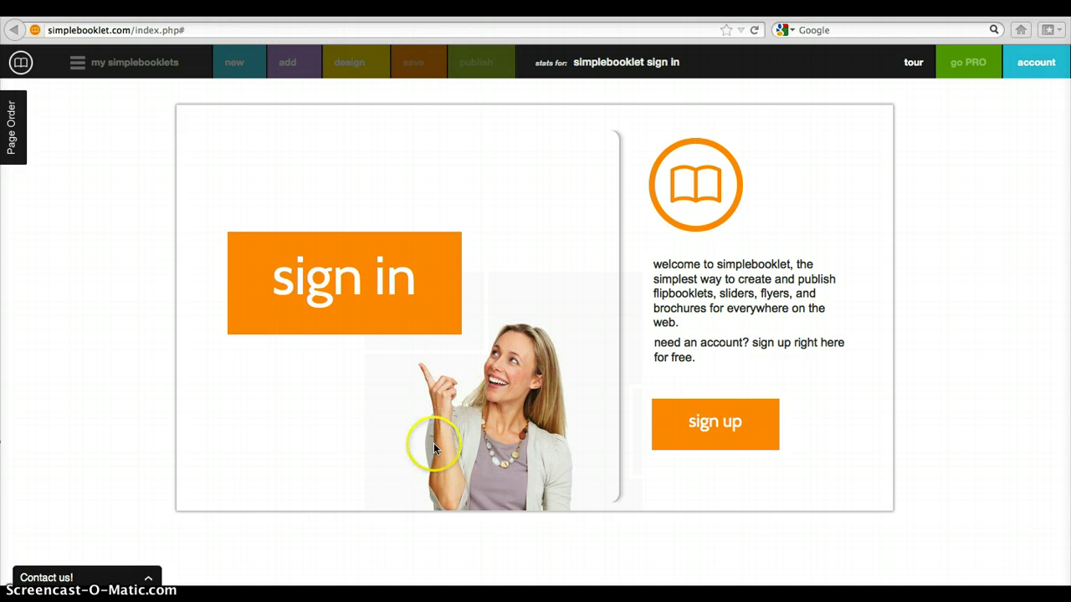
- Open the account sign-up form, then dismiss it without registering
click(684, 431)
click(409, 239)
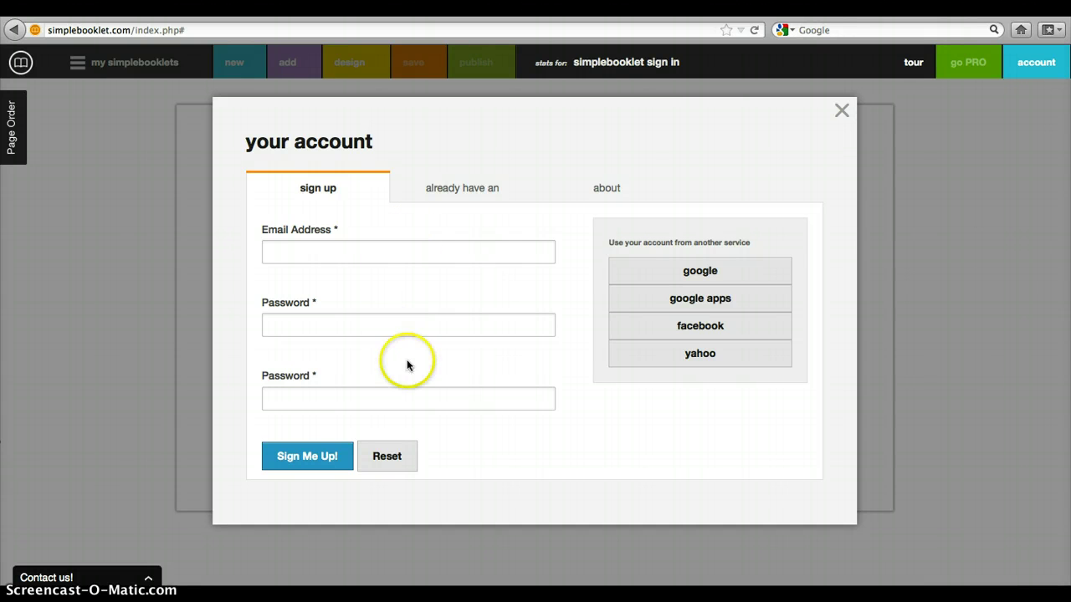
click(841, 109)
- Sign in using the saved email address suggestion and the account password
click(382, 256)
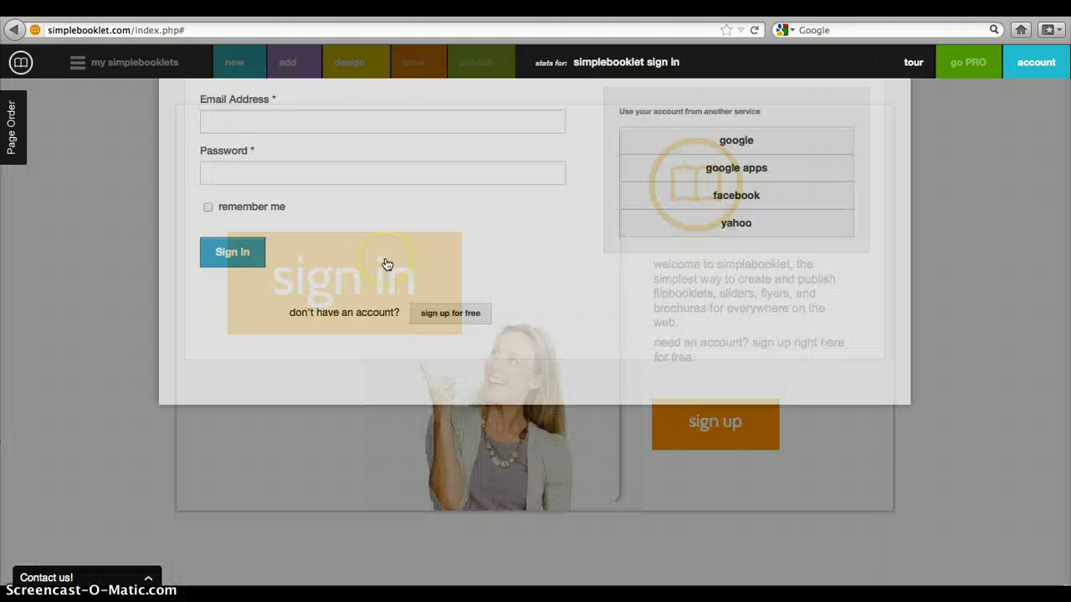
click(387, 264)
text(faere)
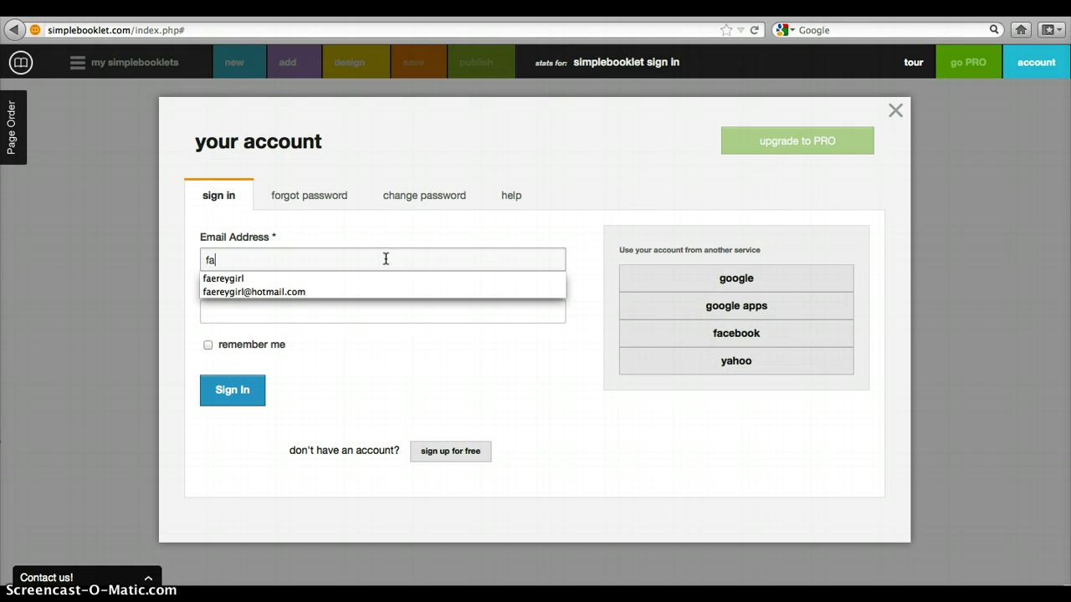
key(Down)
key(Down)
key(Tab)
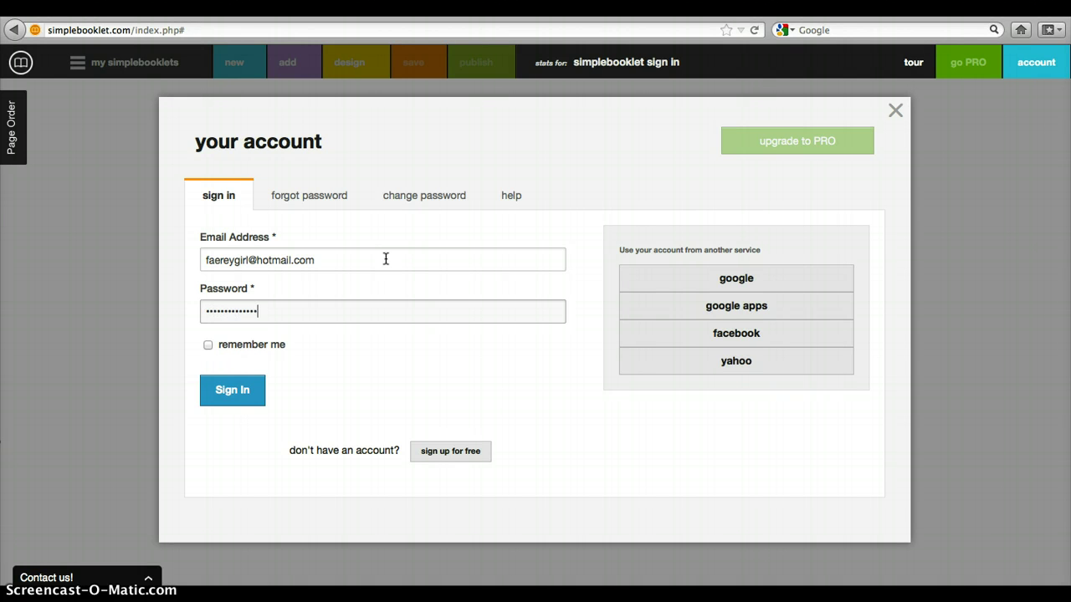
key(Return)
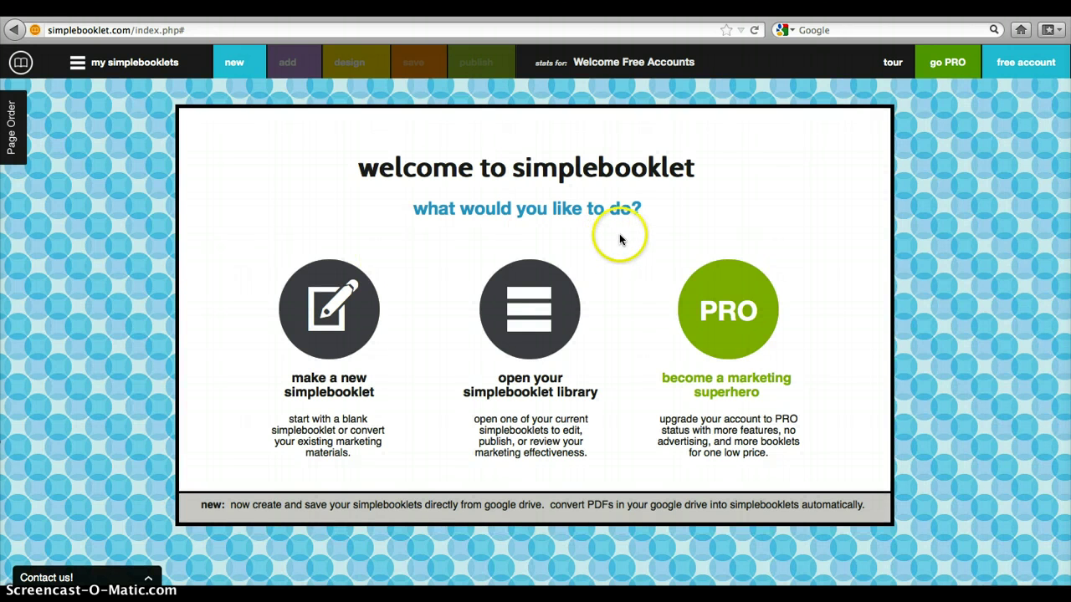
- From the welcome page, start making a new simplebooklet
click(698, 284)
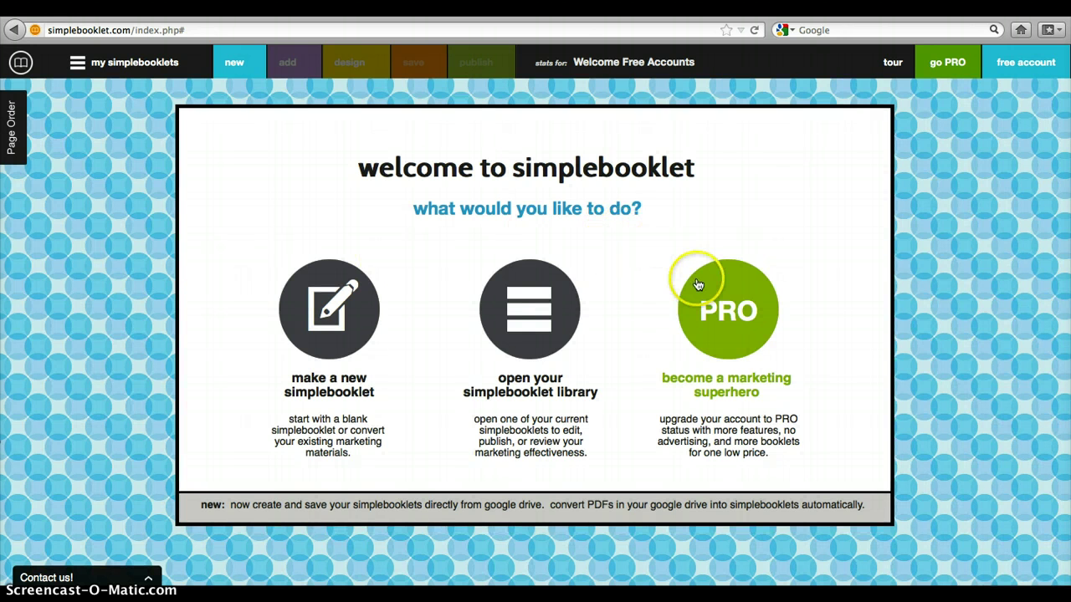
click(734, 316)
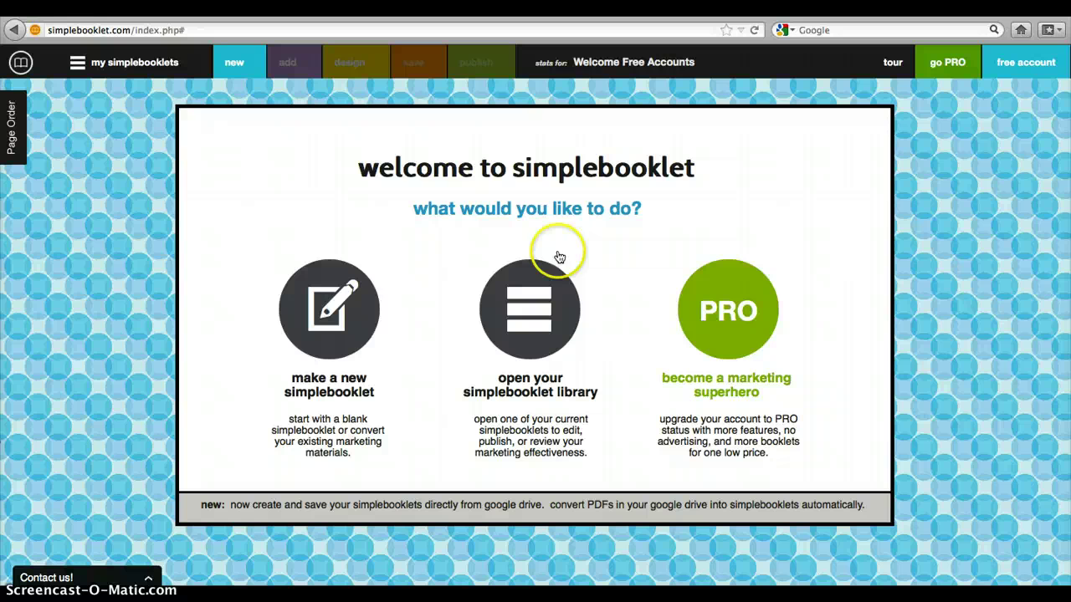
click(350, 309)
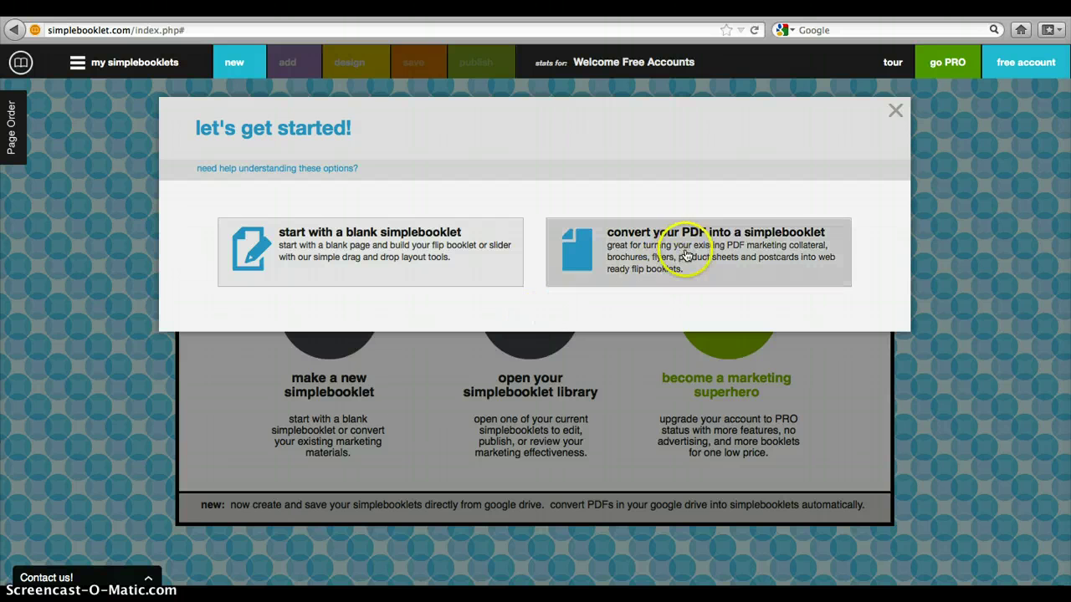
- Start a blank booklet in the medium slider format (750px by 500px) and continue
click(441, 265)
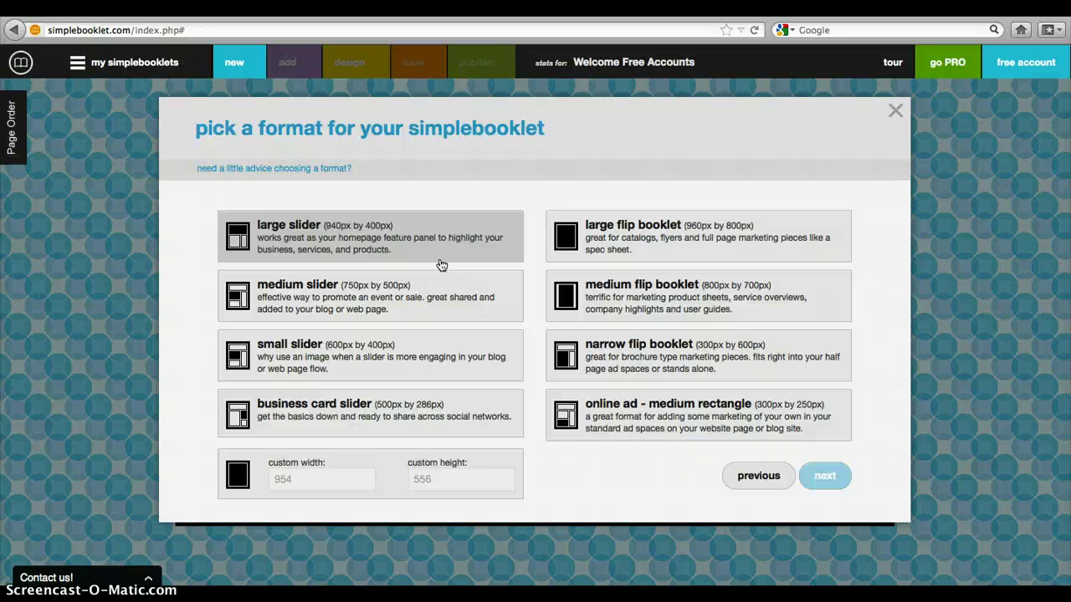
click(324, 179)
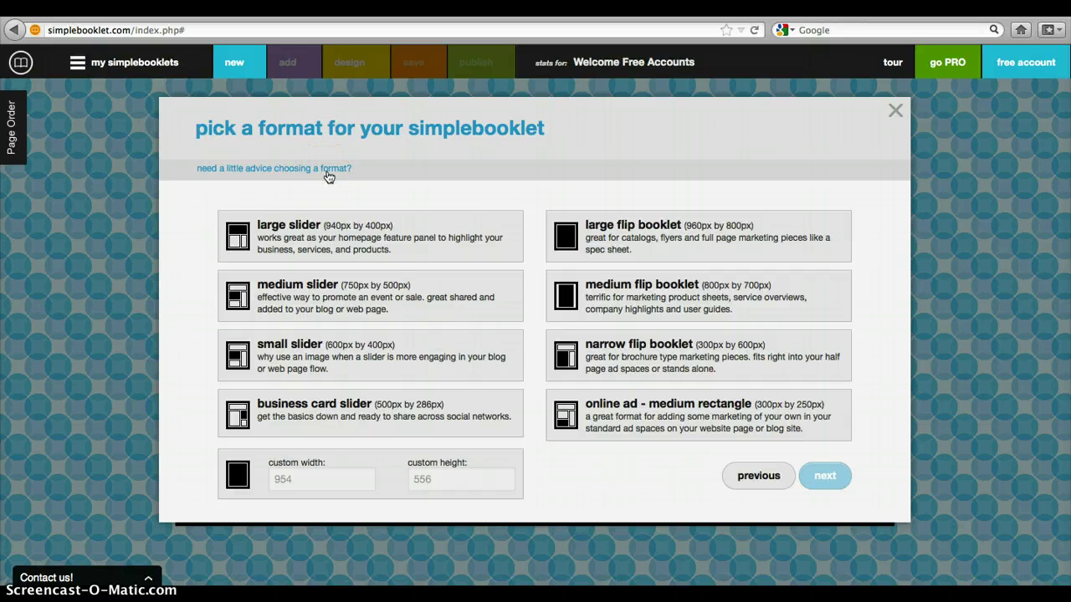
click(377, 177)
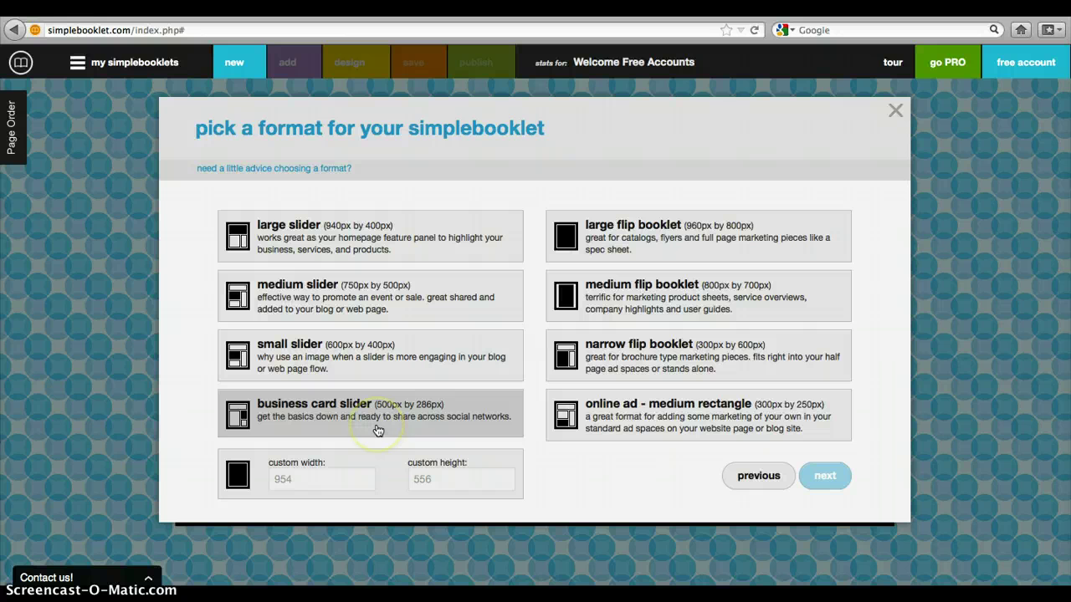
click(374, 305)
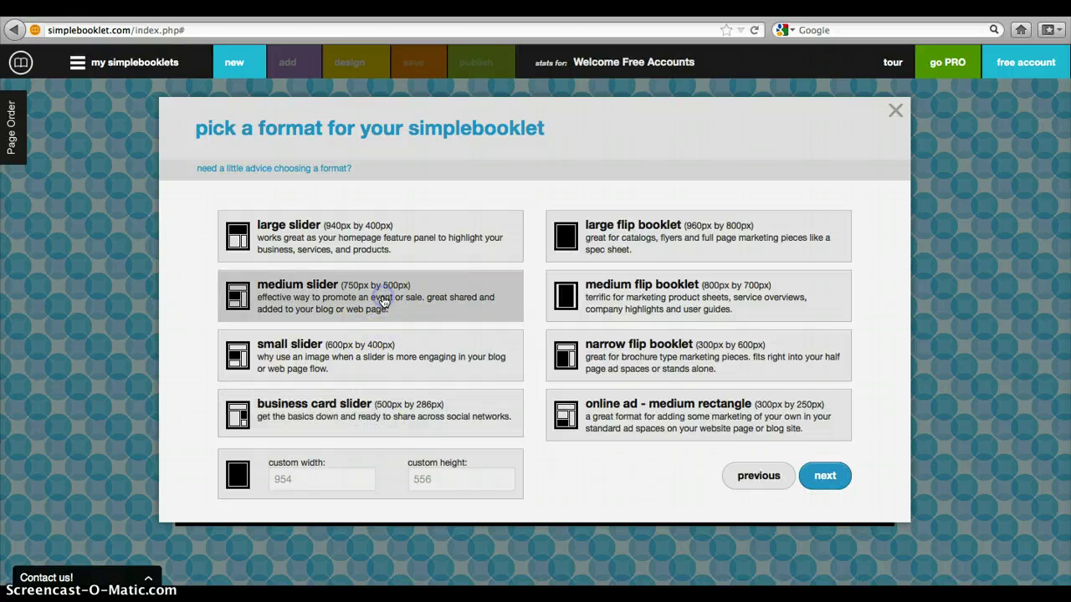
click(823, 476)
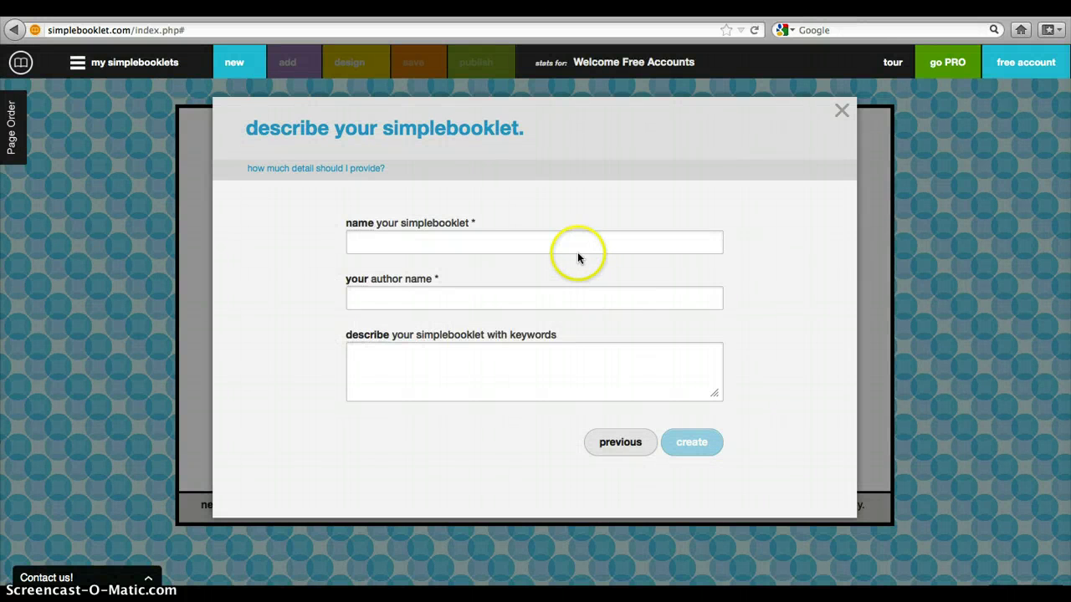
- Name the booklet 'Test', enter the author name and keywords 'practice booklet', and create it
click(578, 244)
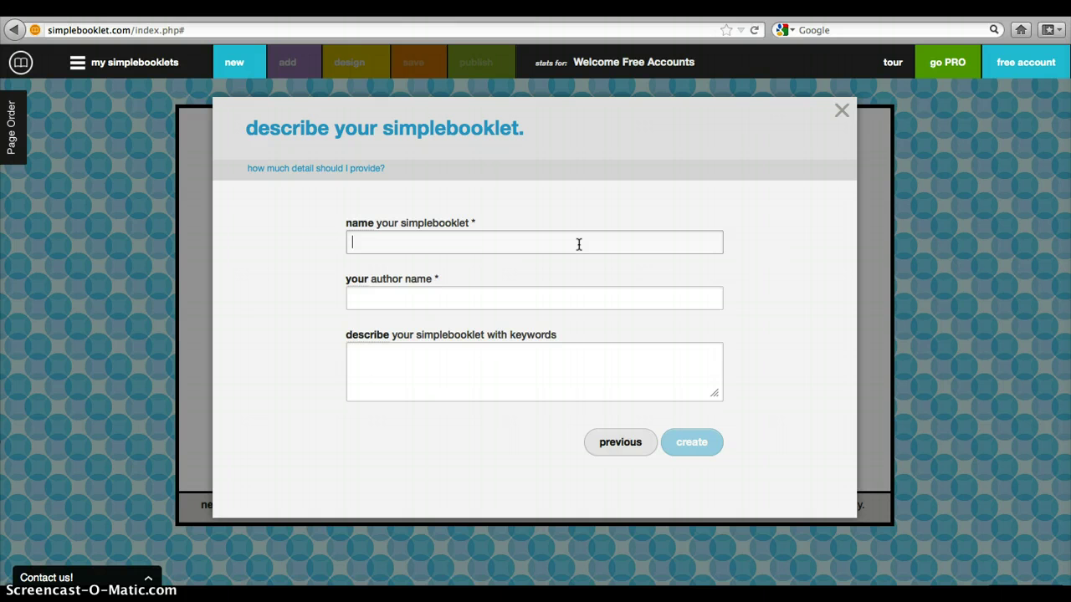
text(Test)
click(563, 301)
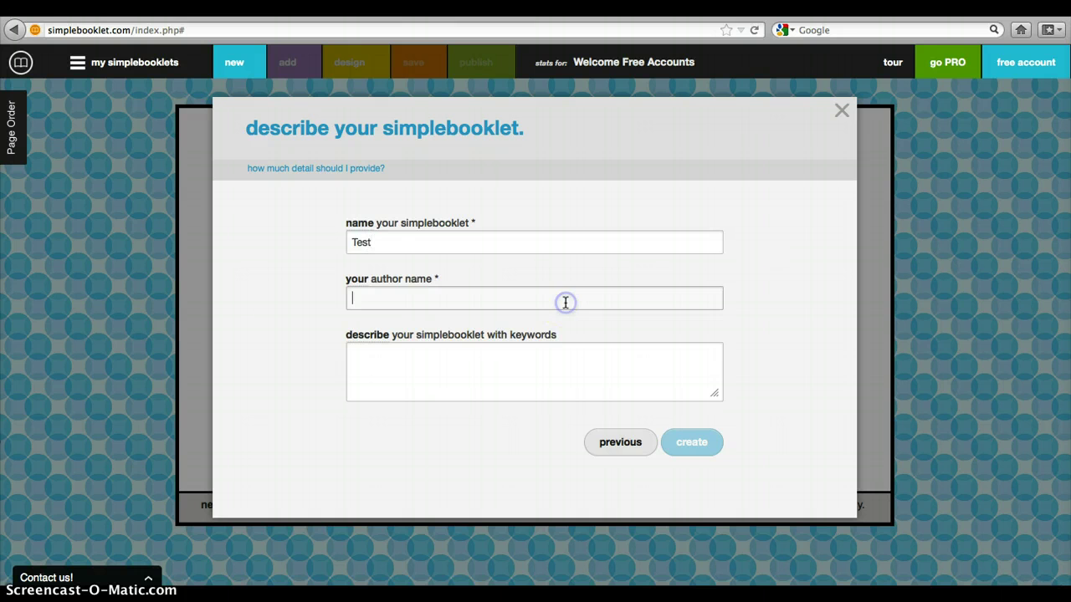
text(Ms. B)
click(539, 365)
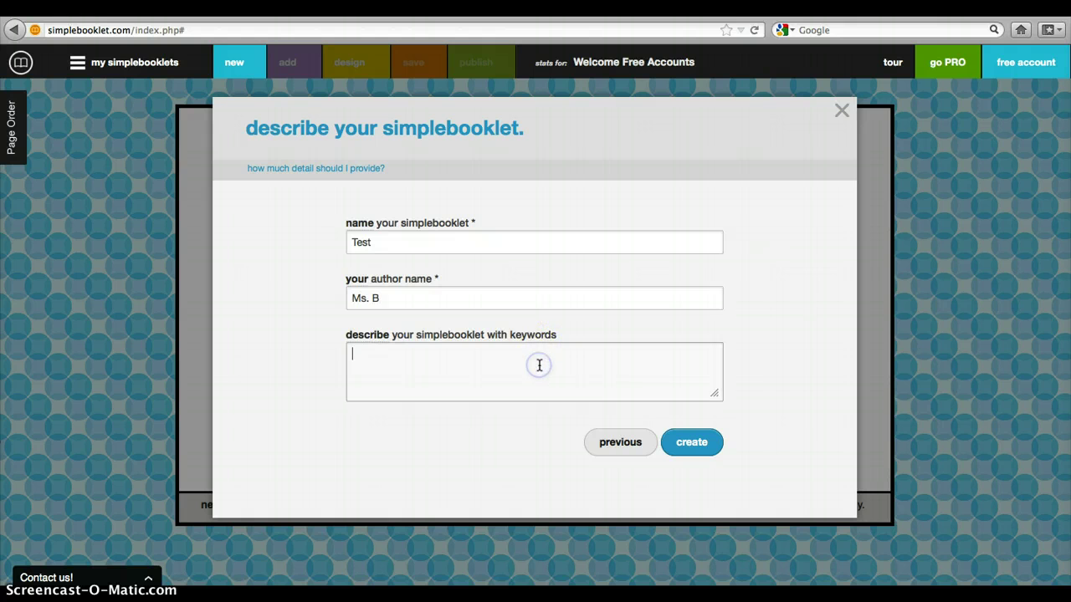
text(practice booklet)
click(718, 437)
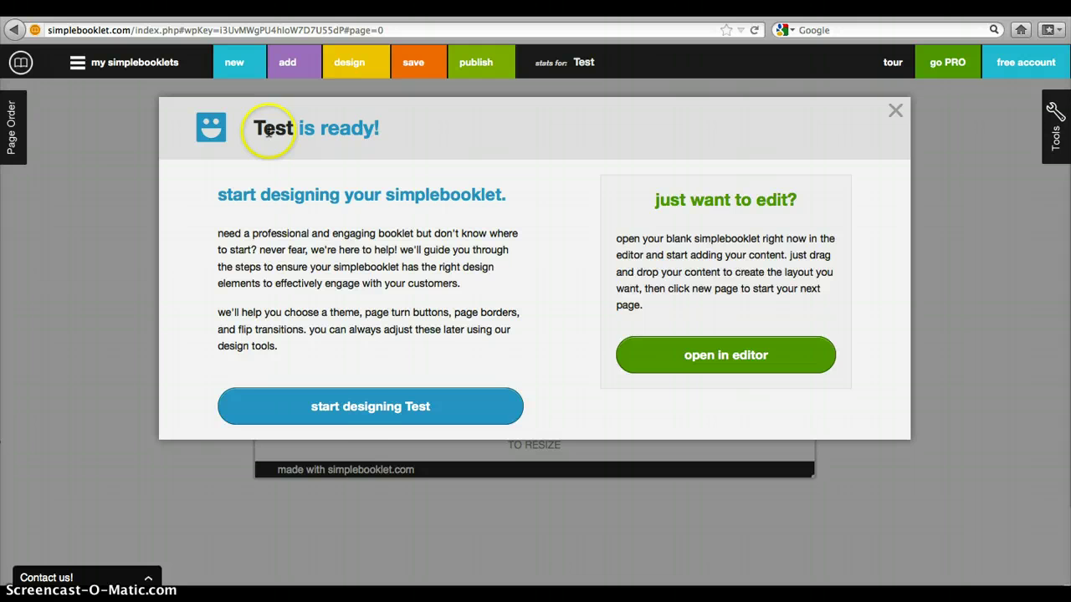
- Give Test the tan theme, a White Circle flip button and a 5px black border without shadow
click(408, 407)
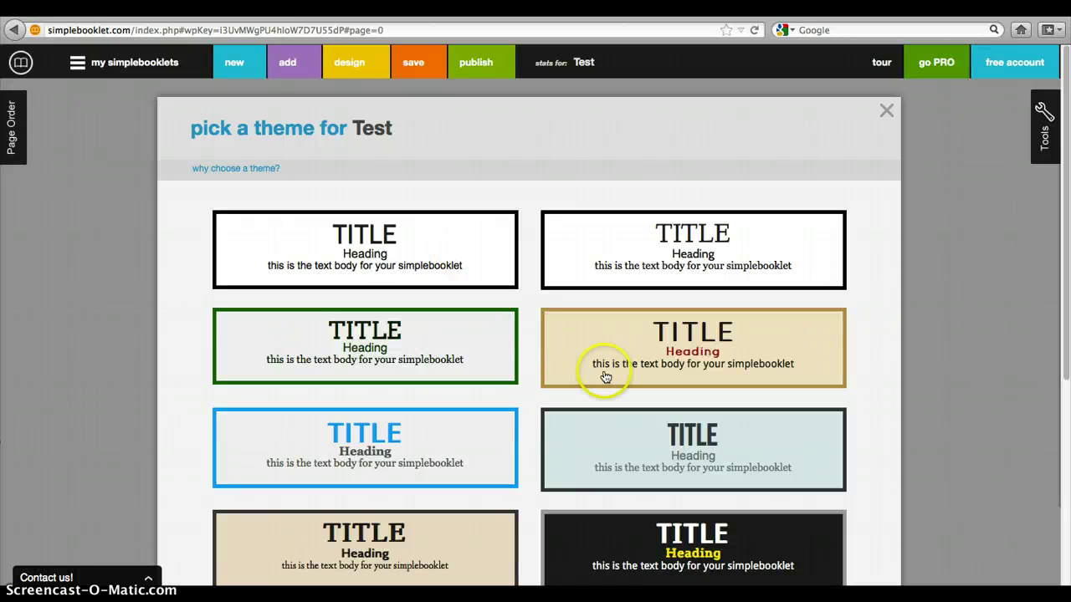
click(636, 364)
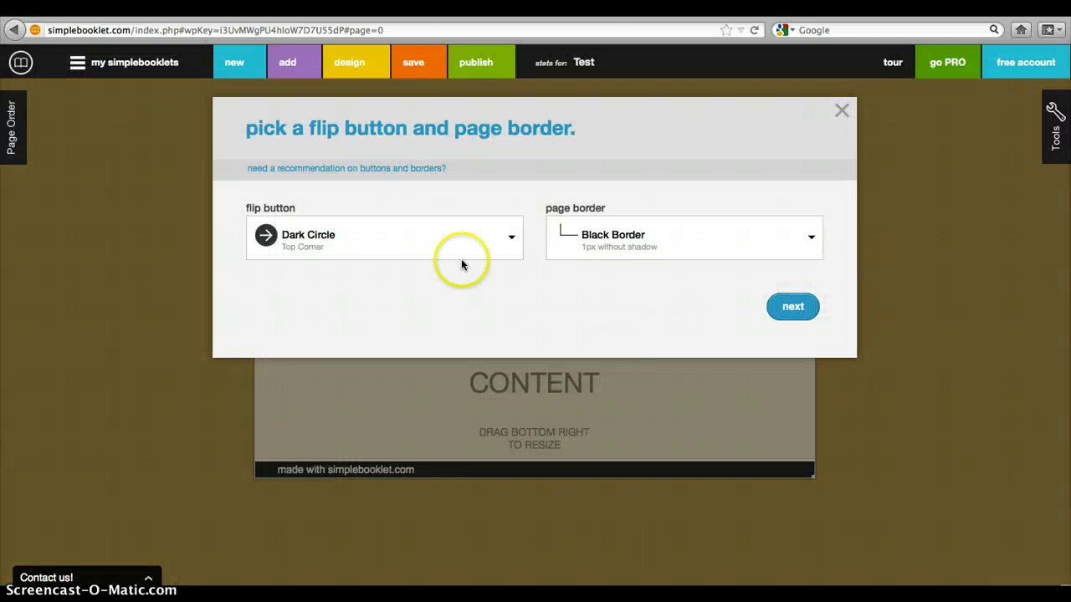
click(512, 241)
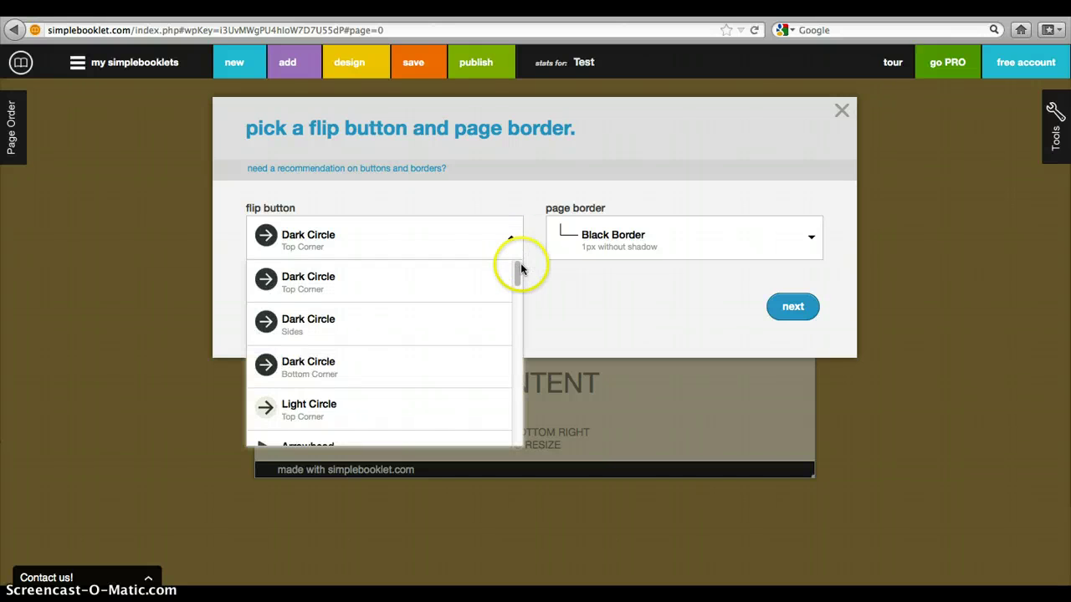
drag(516, 264, 511, 331)
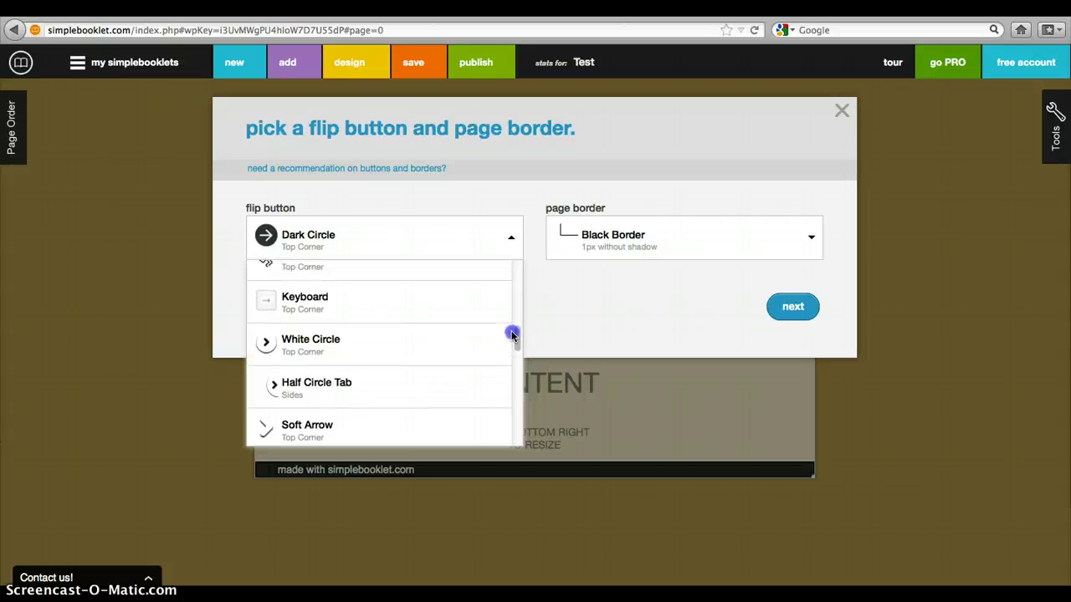
click(414, 346)
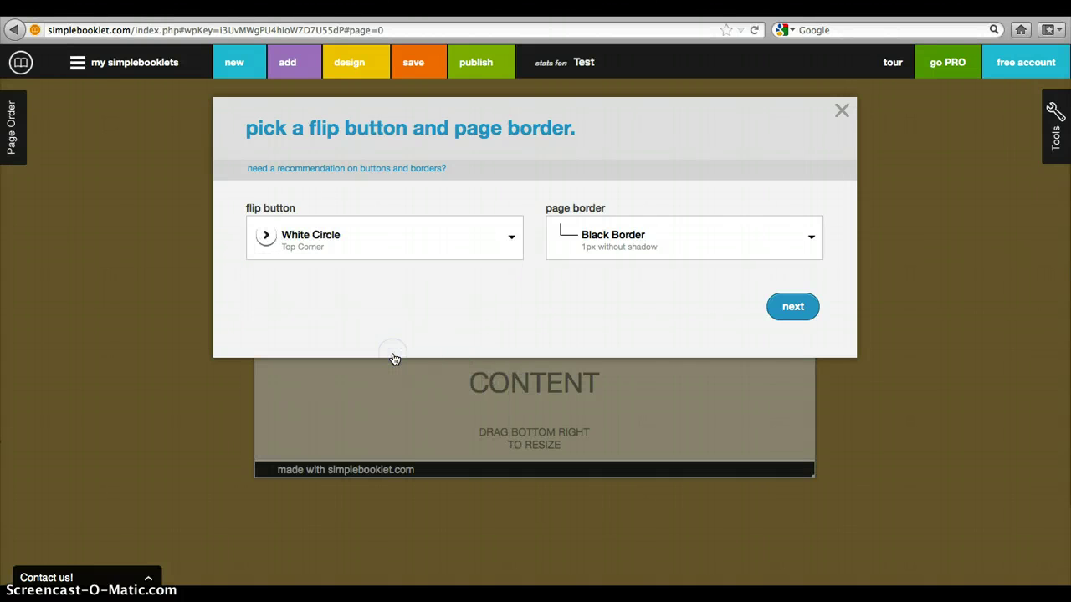
click(724, 244)
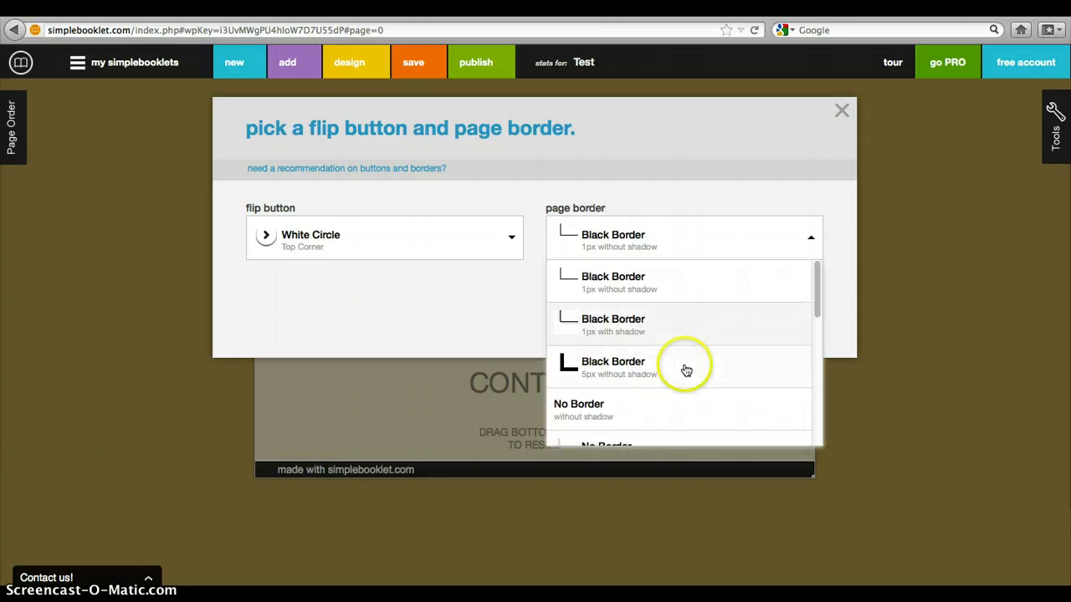
click(684, 368)
click(765, 310)
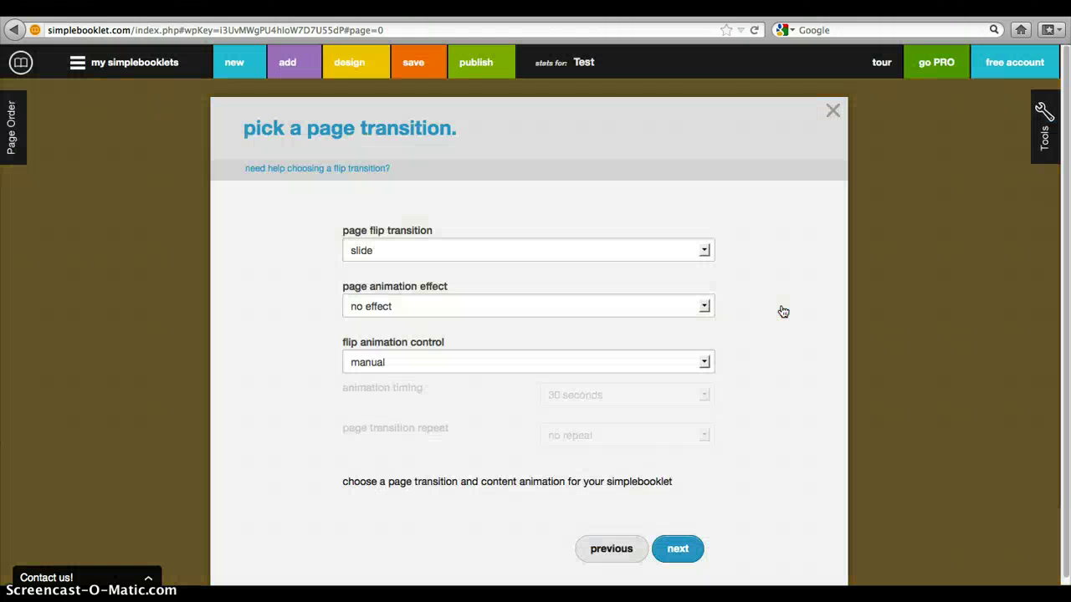
- Set the page flip transition with the black hole animation effect
click(567, 240)
click(560, 250)
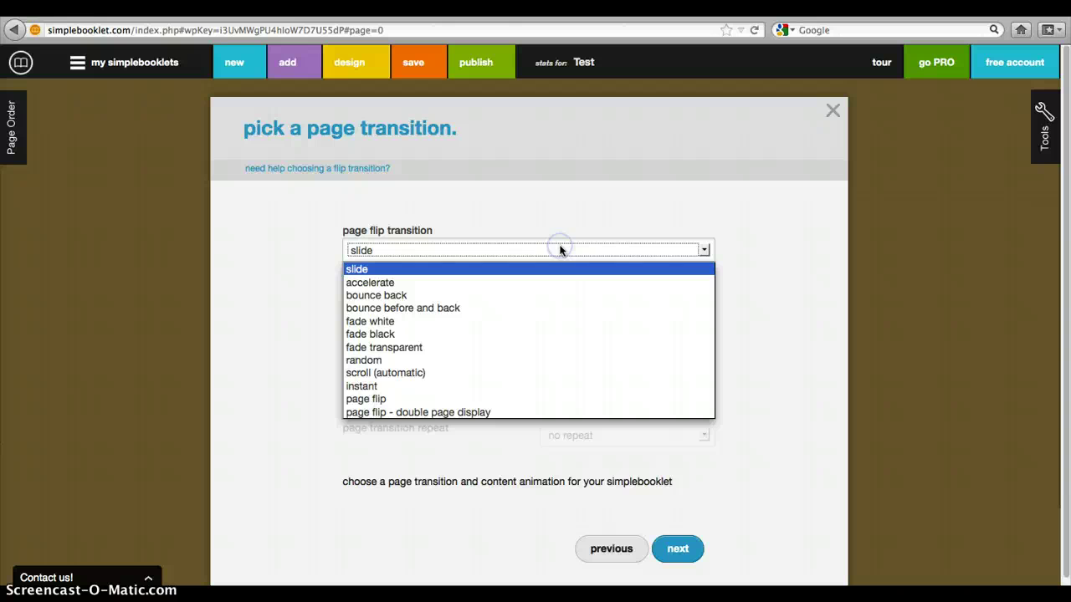
click(509, 394)
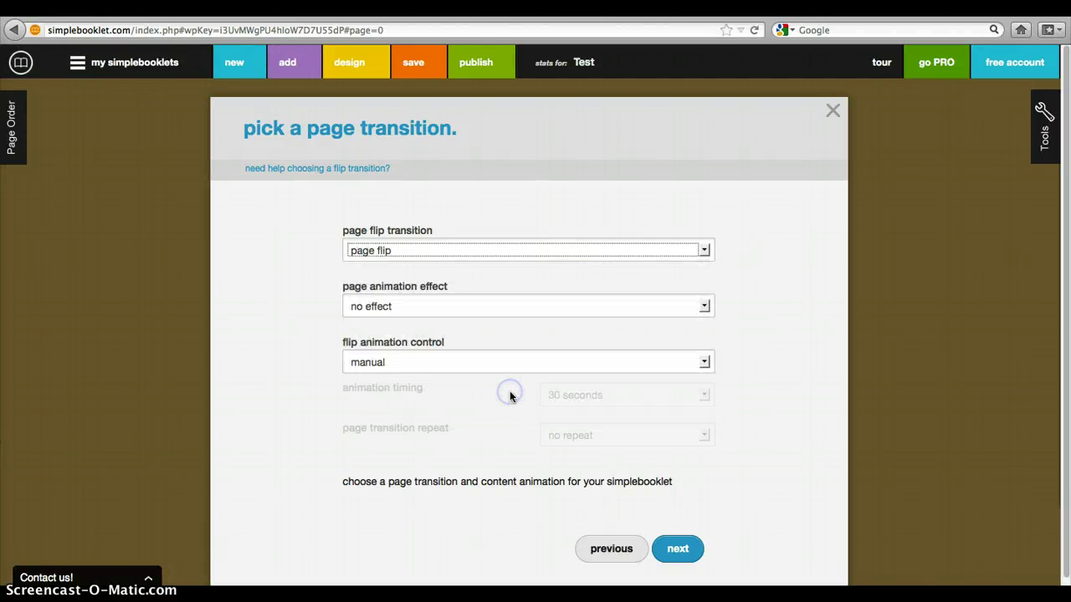
click(495, 308)
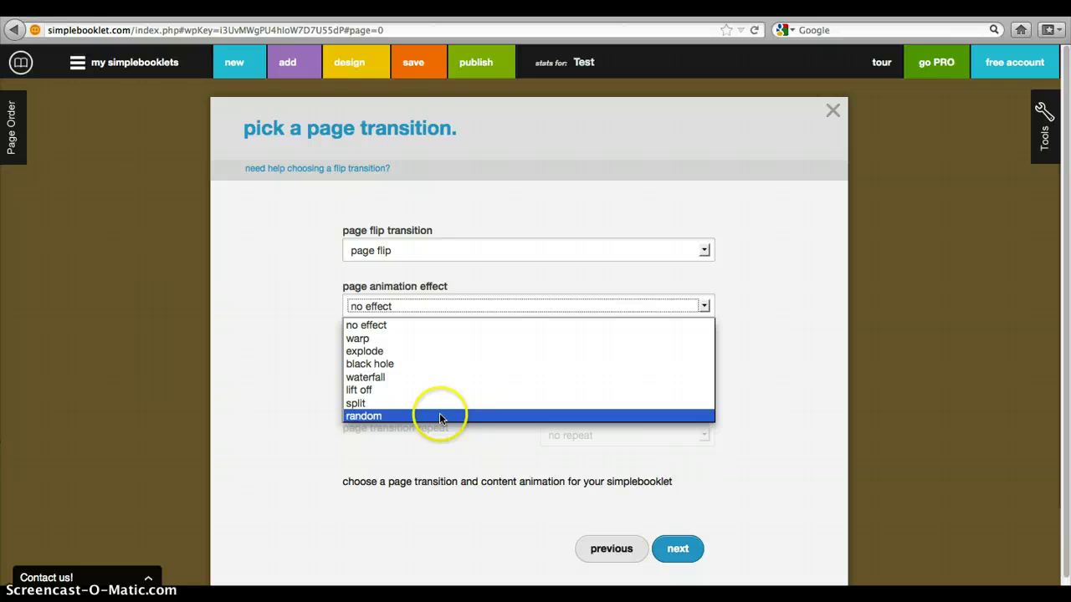
click(430, 364)
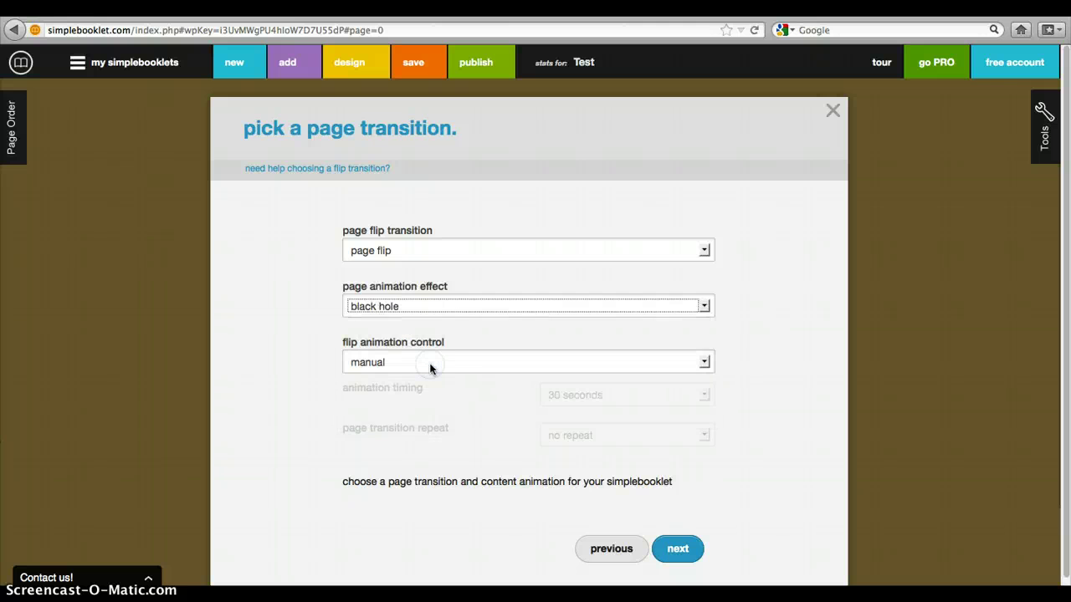
click(680, 552)
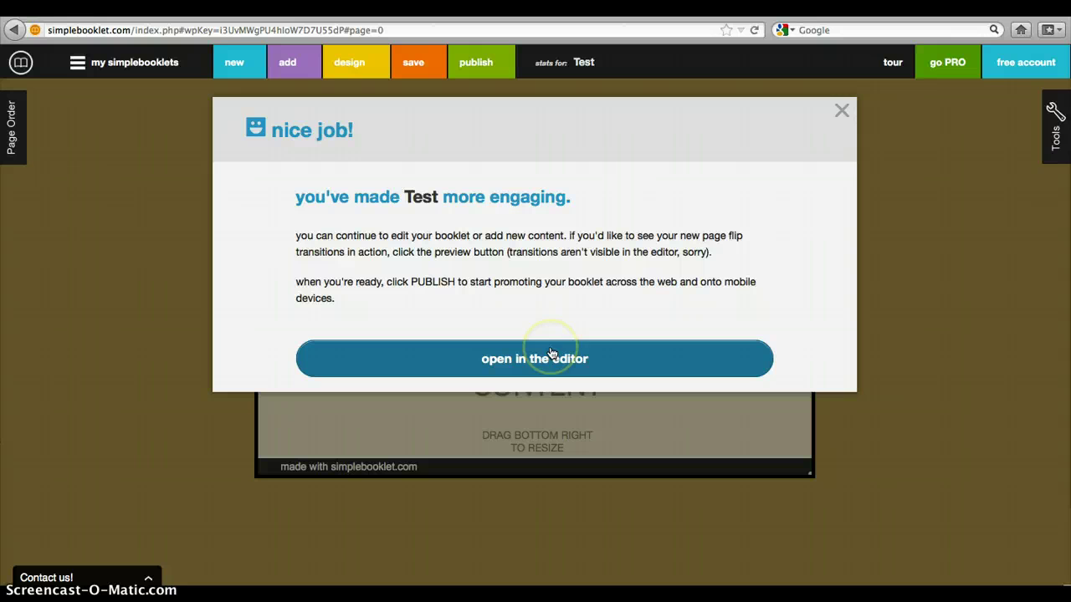
- Close the confirmation and list the basic content types for the blank first page
click(551, 353)
click(551, 353)
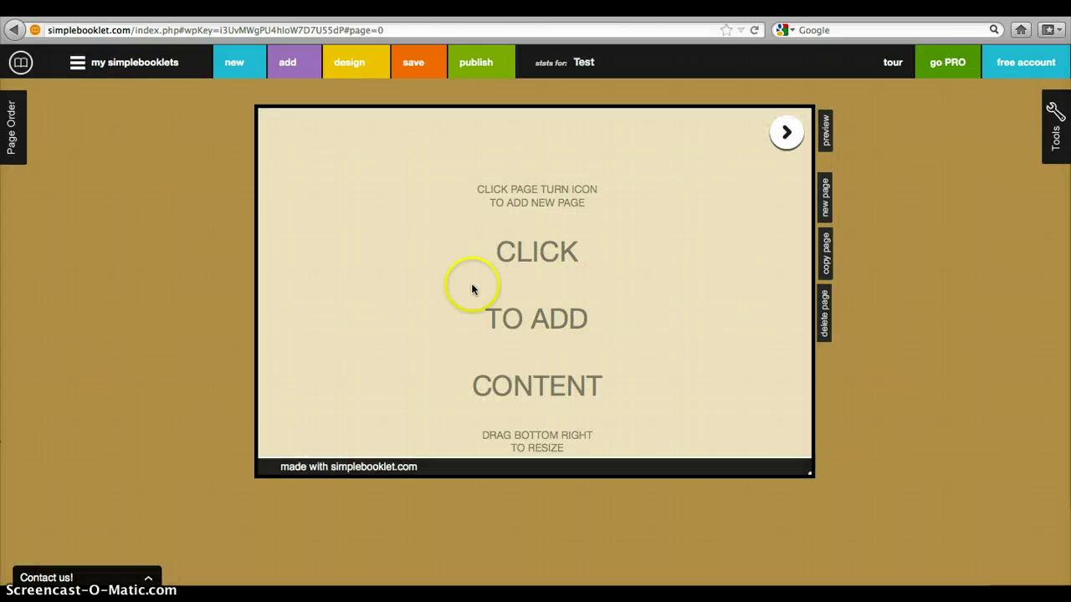
click(521, 265)
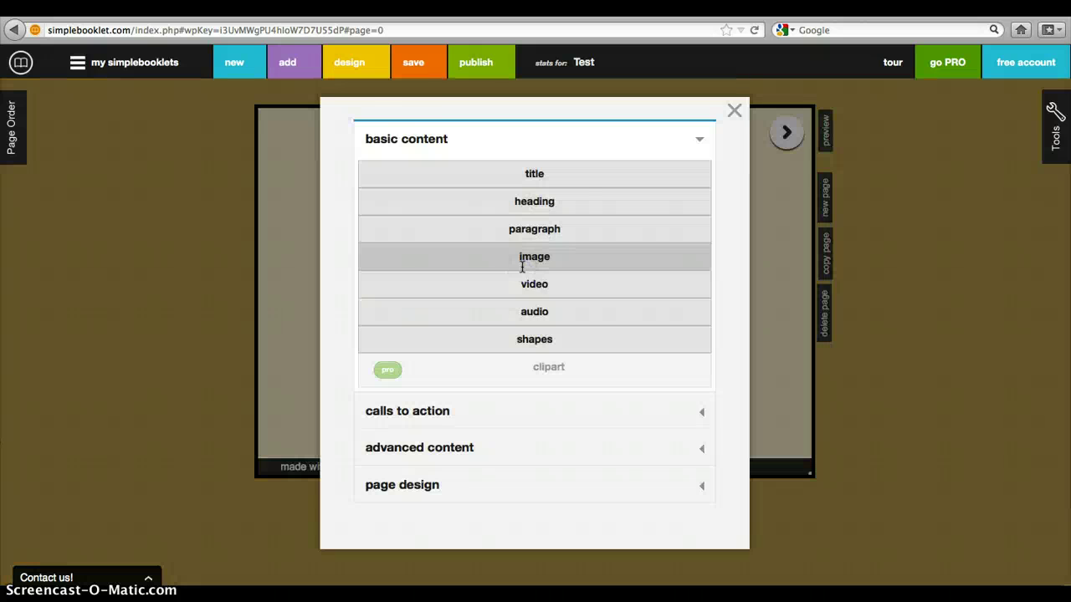
click(414, 136)
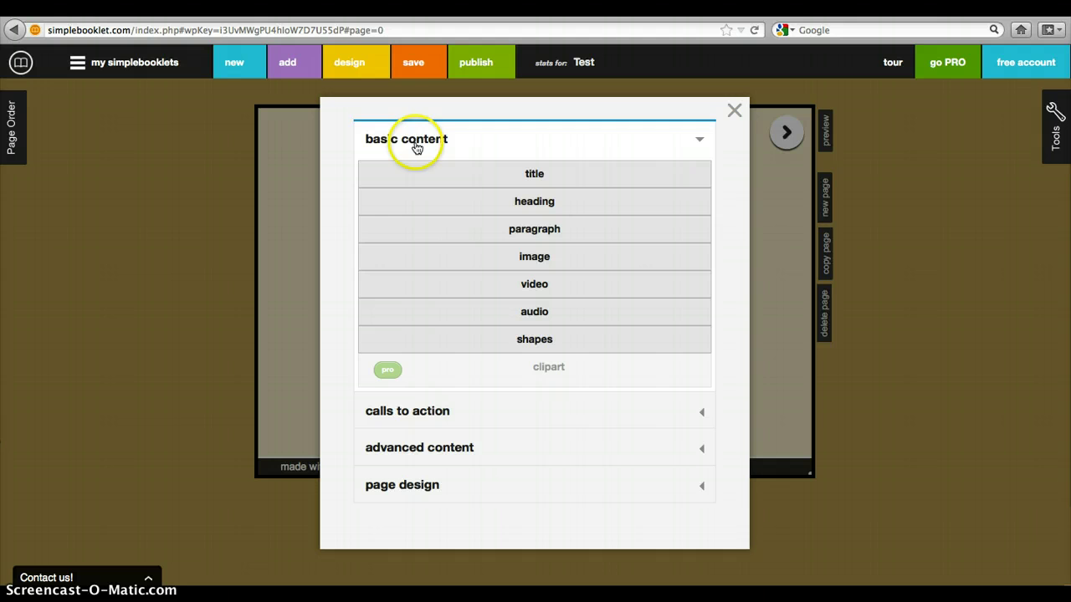
click(429, 450)
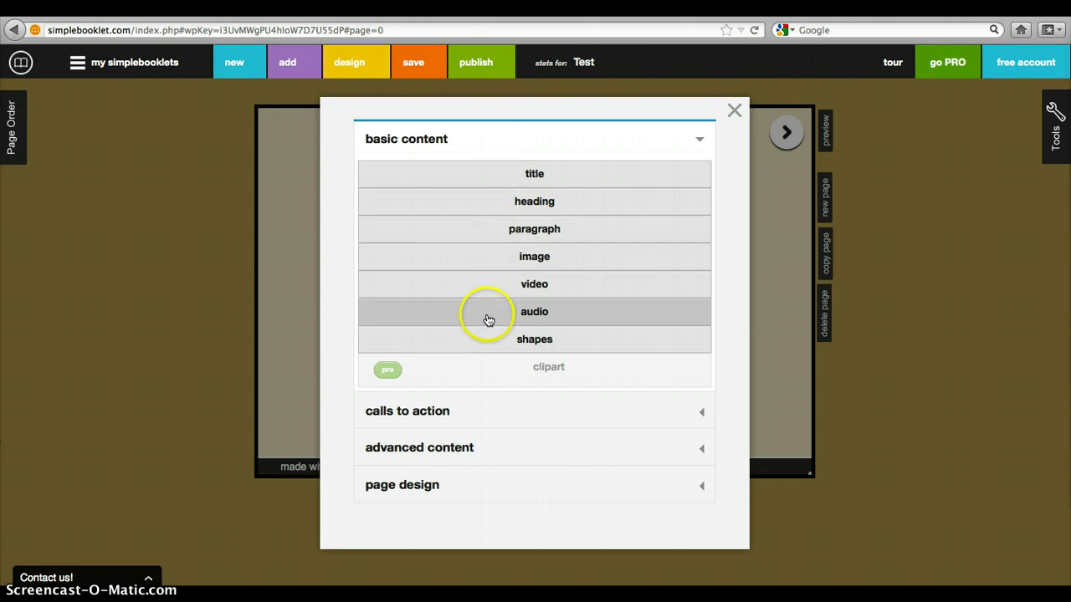
- Add a Heading 1 title reading 'This Is Awesome.' to page 1
click(493, 181)
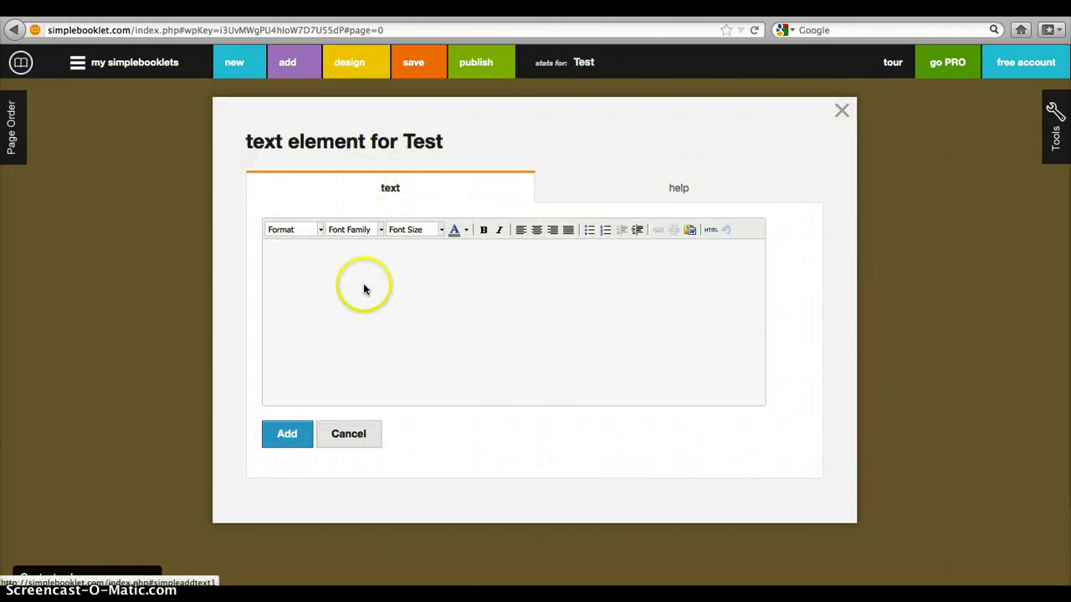
click(364, 288)
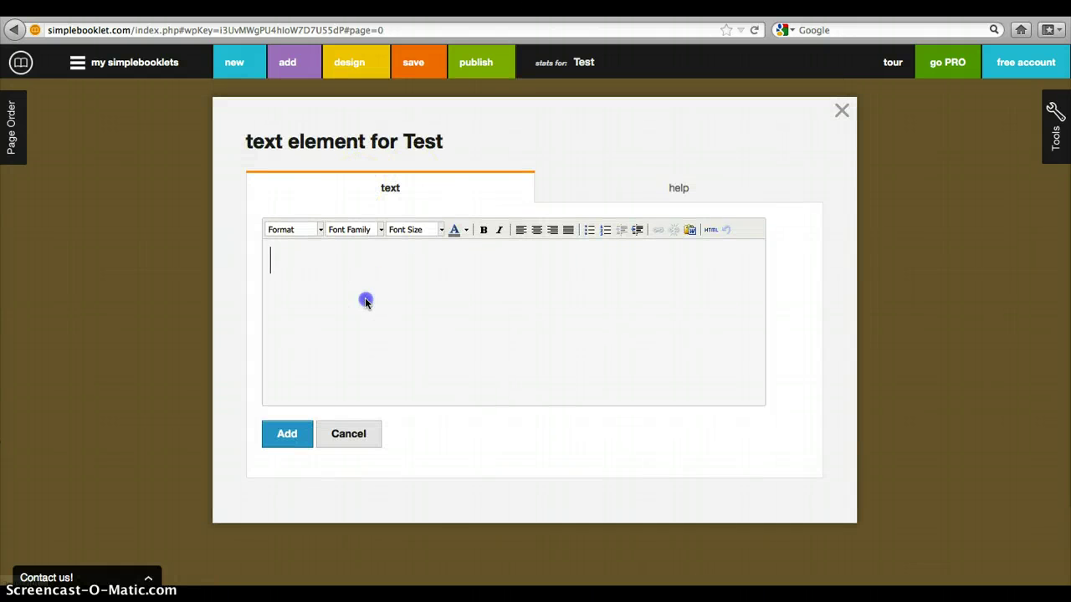
key(ctrl+1)
text(This)
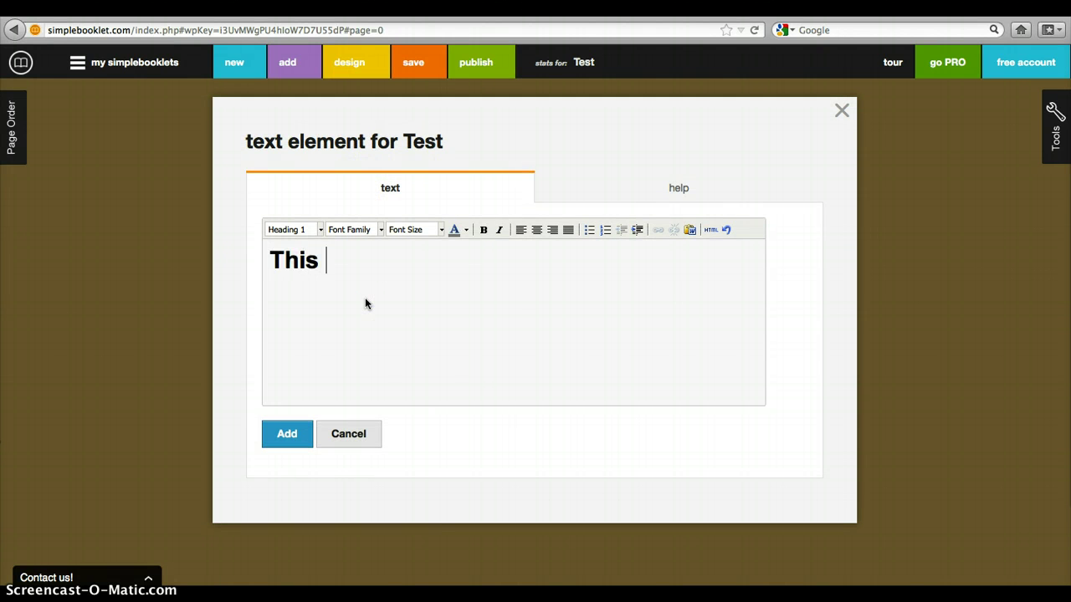
text( Is Awesome.)
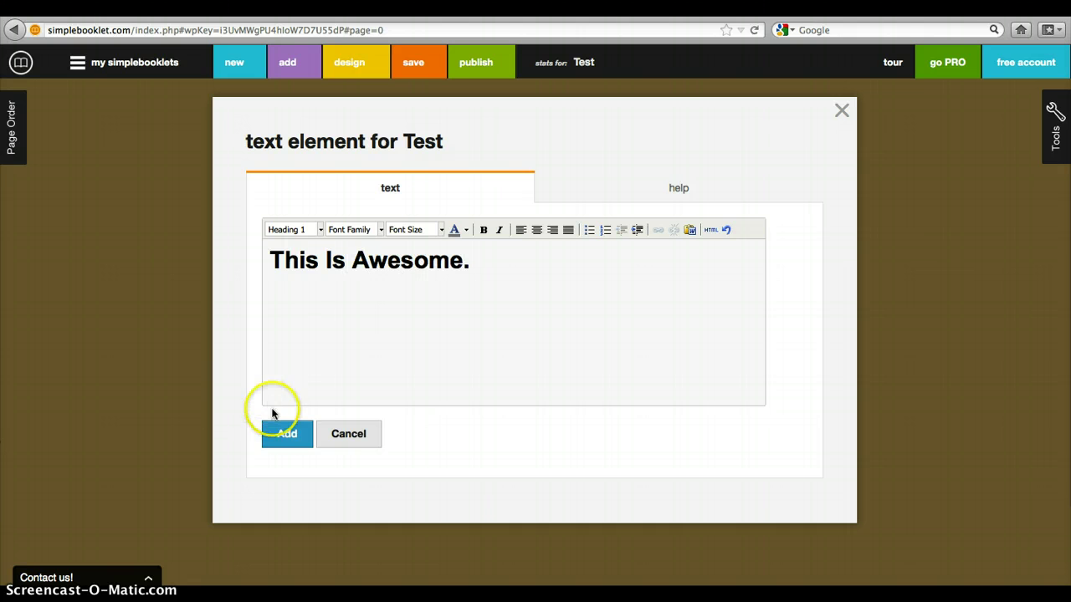
click(285, 433)
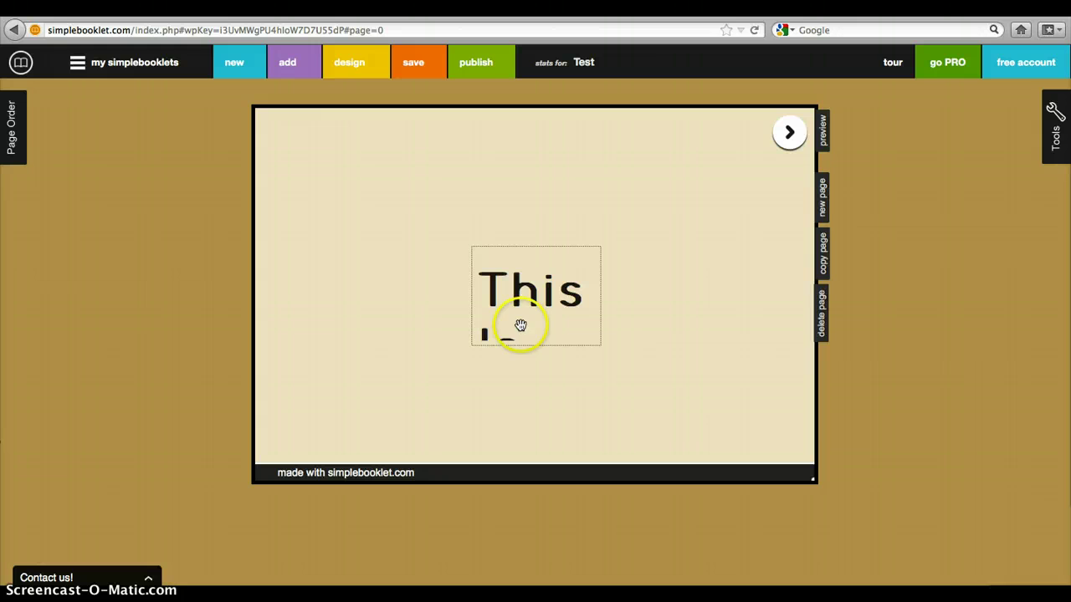
- Enlarge the title box and move it to the page's top-left corner
click(536, 306)
drag(471, 246, 349, 189)
drag(406, 222, 337, 161)
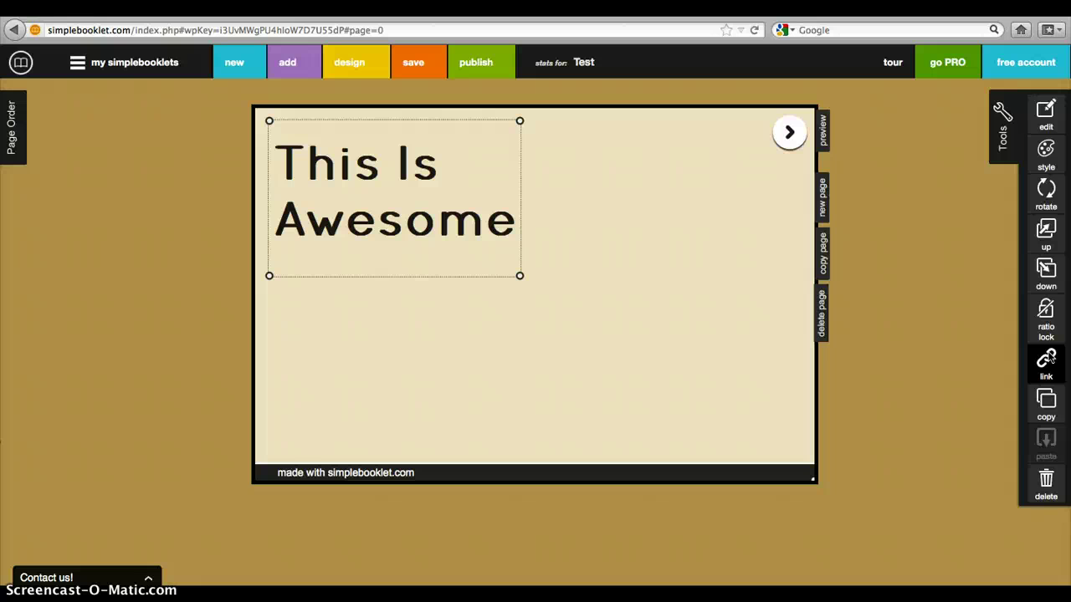
- Add a red heading reading 'We are exploring and it's funnnnnnn!' to page 1
click(642, 248)
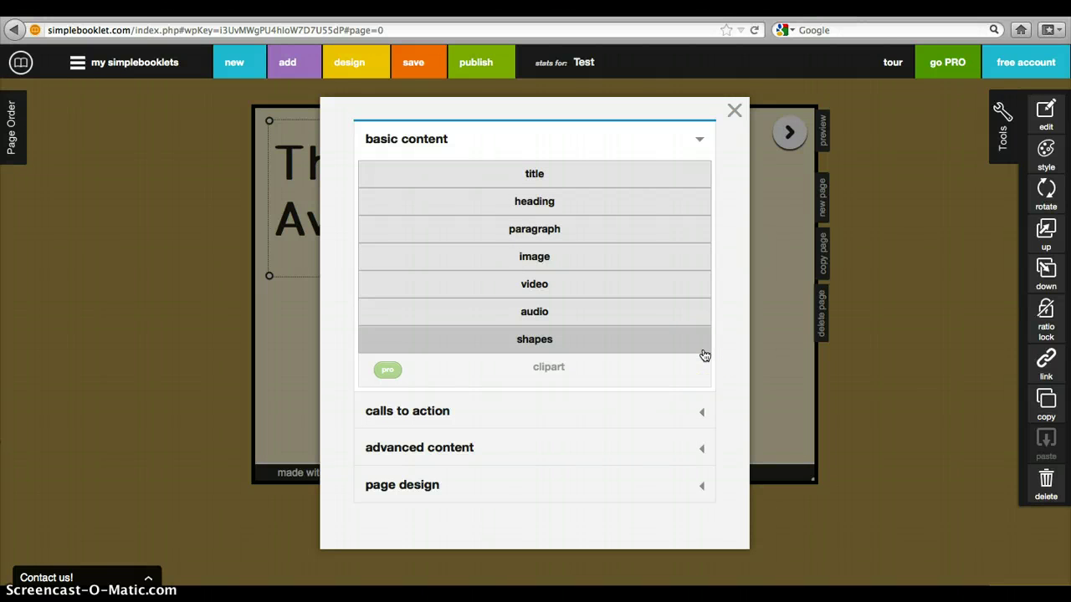
click(617, 203)
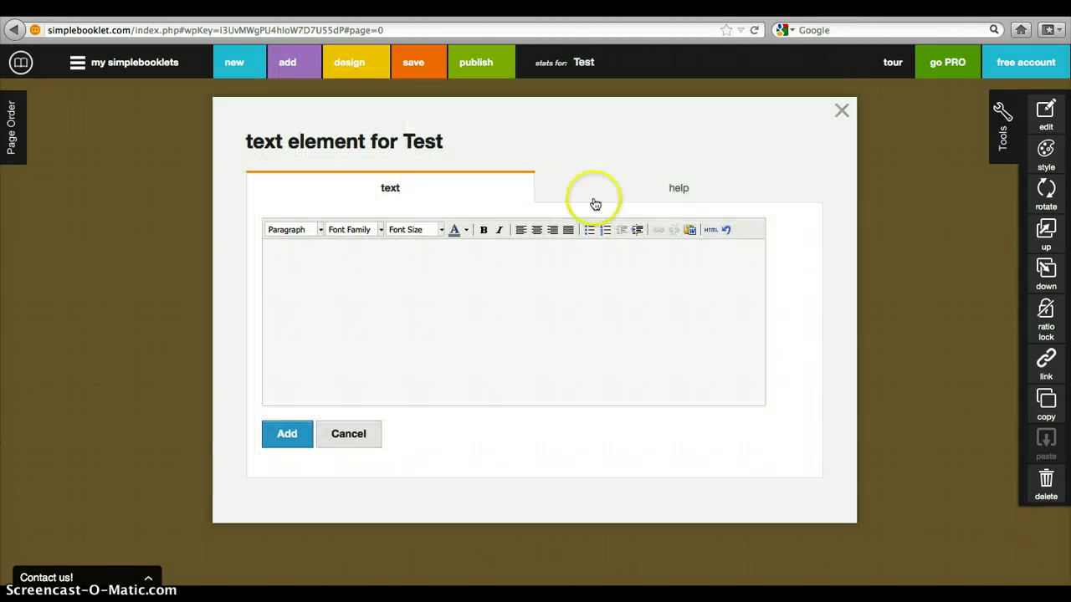
click(507, 282)
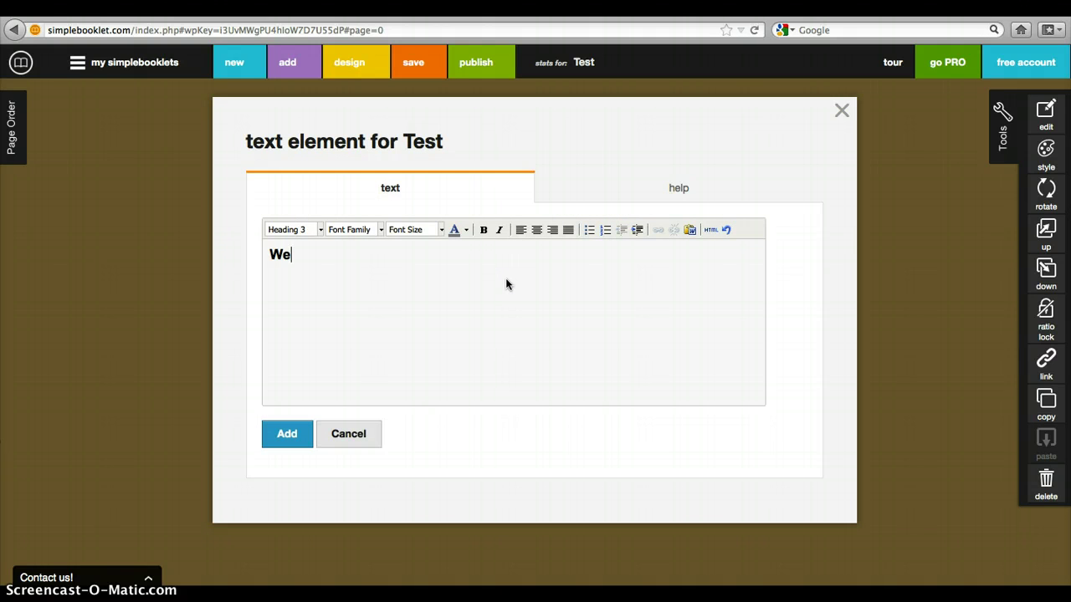
text(We are exploring)
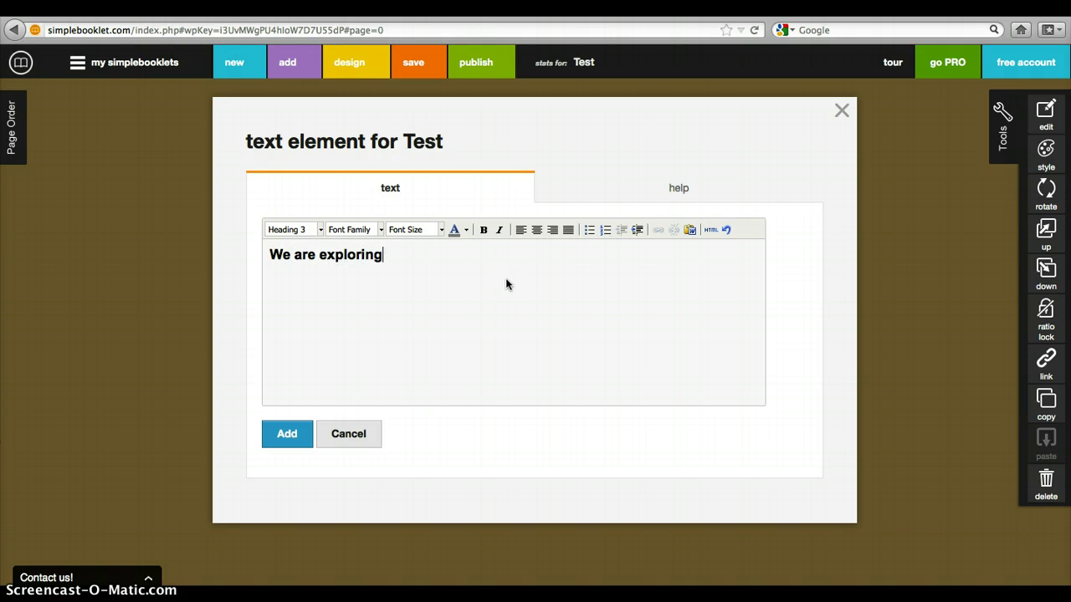
text( and it's funnnnnnn)
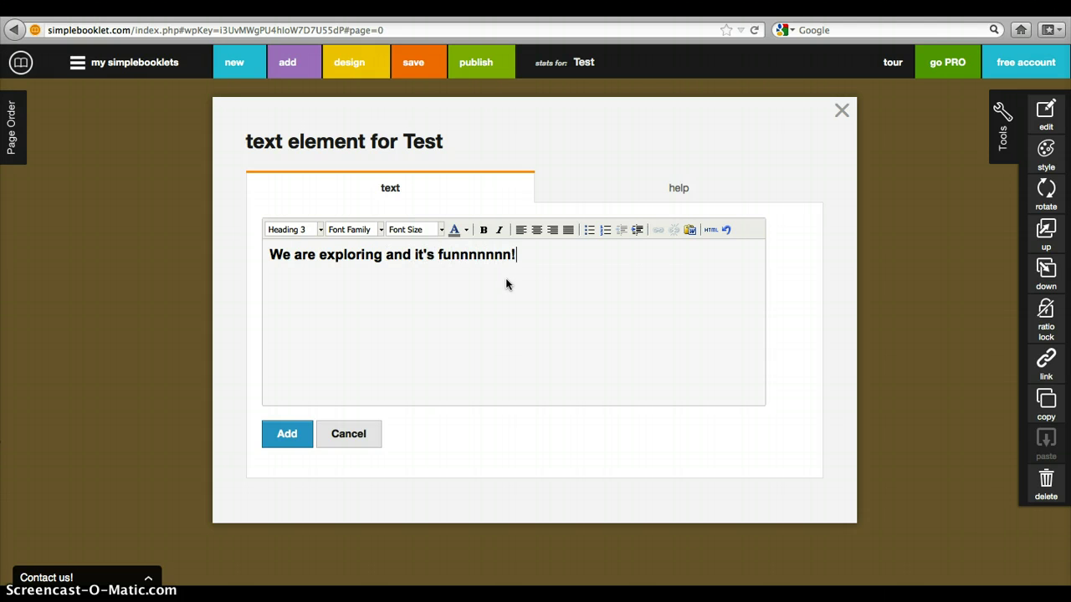
text(!)
click(280, 428)
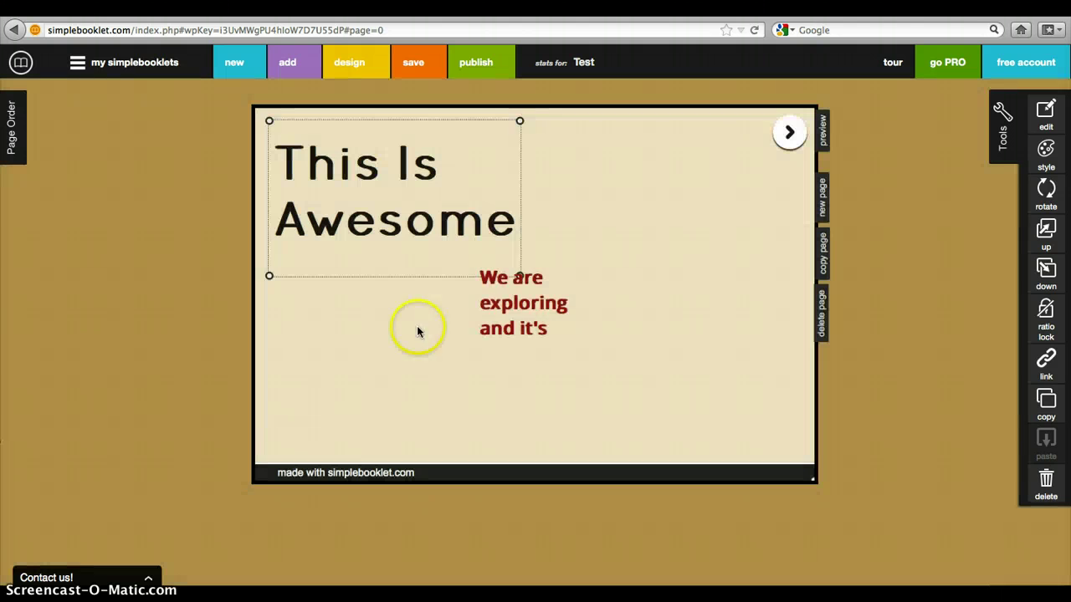
- Widen the red heading and place it beneath the title
click(563, 328)
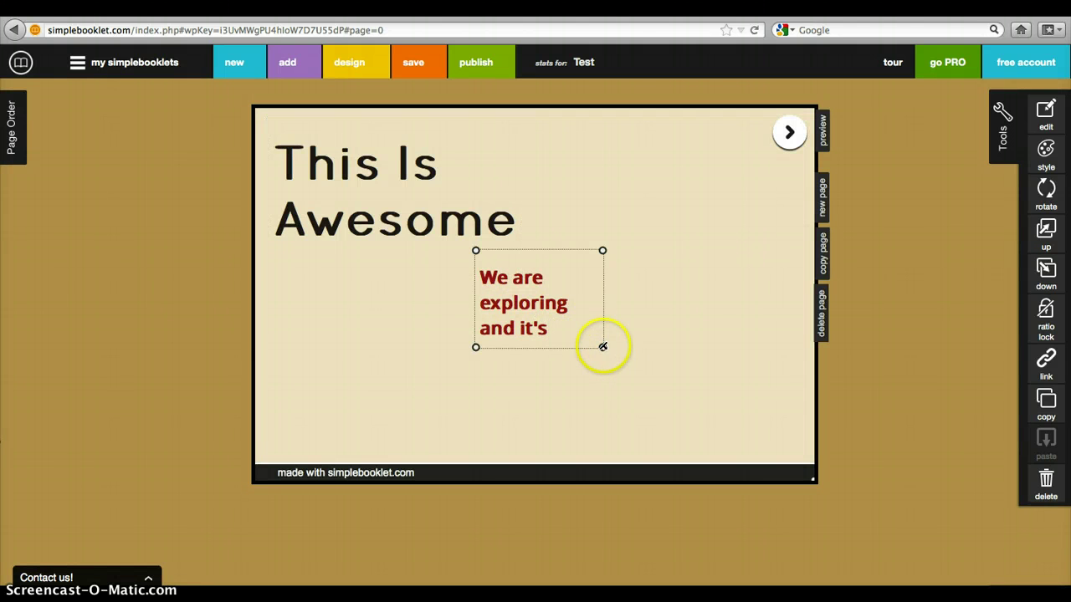
drag(602, 347, 638, 349)
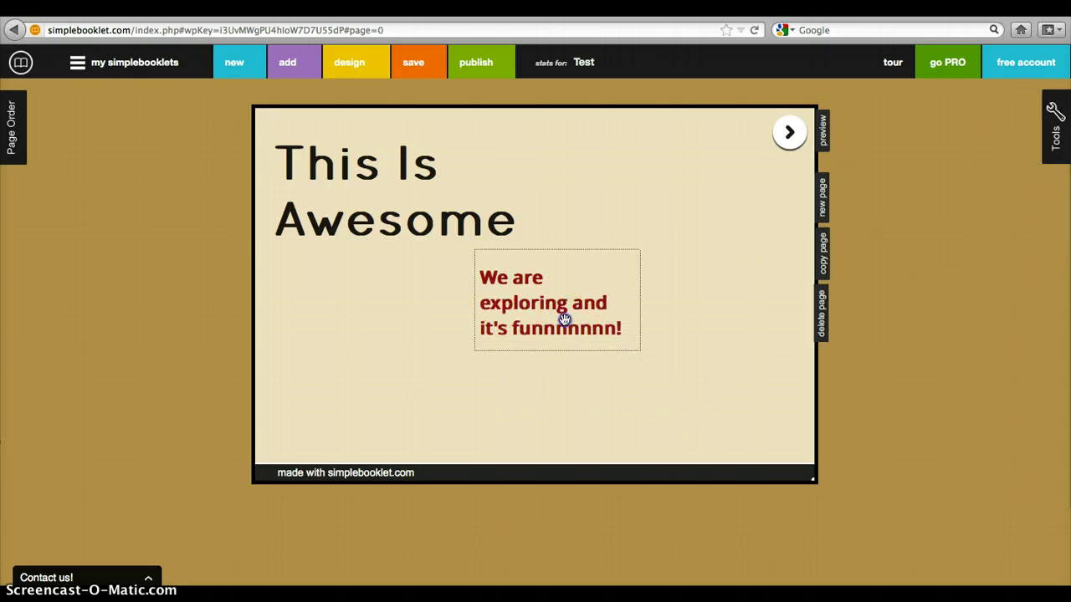
drag(561, 306, 364, 313)
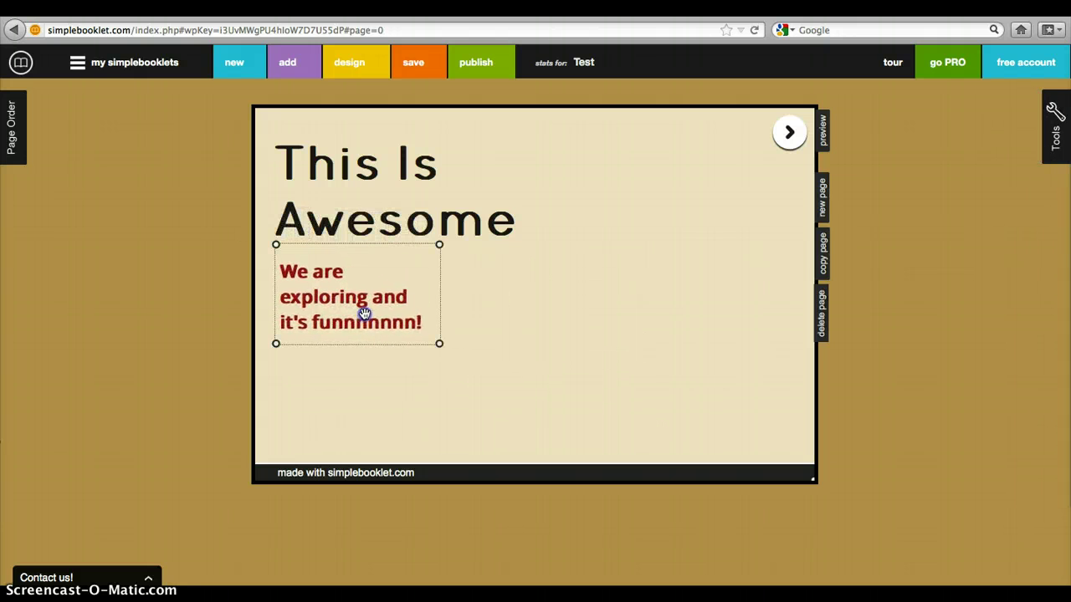
click(567, 347)
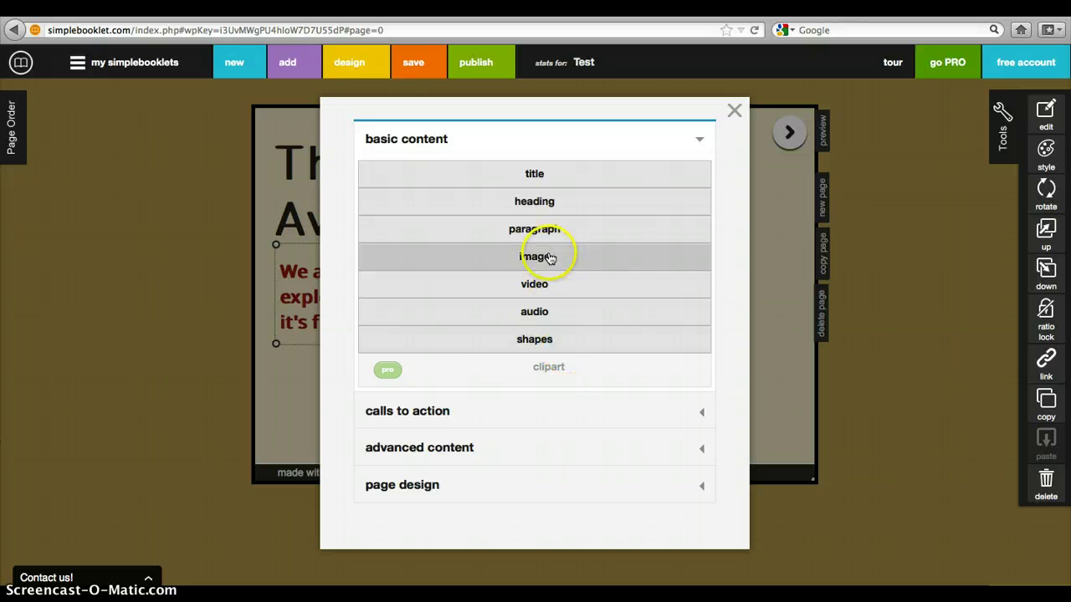
- Add a paragraph starting 'In this feature you can type more text allowing your reader to learn…'
click(547, 228)
click(501, 283)
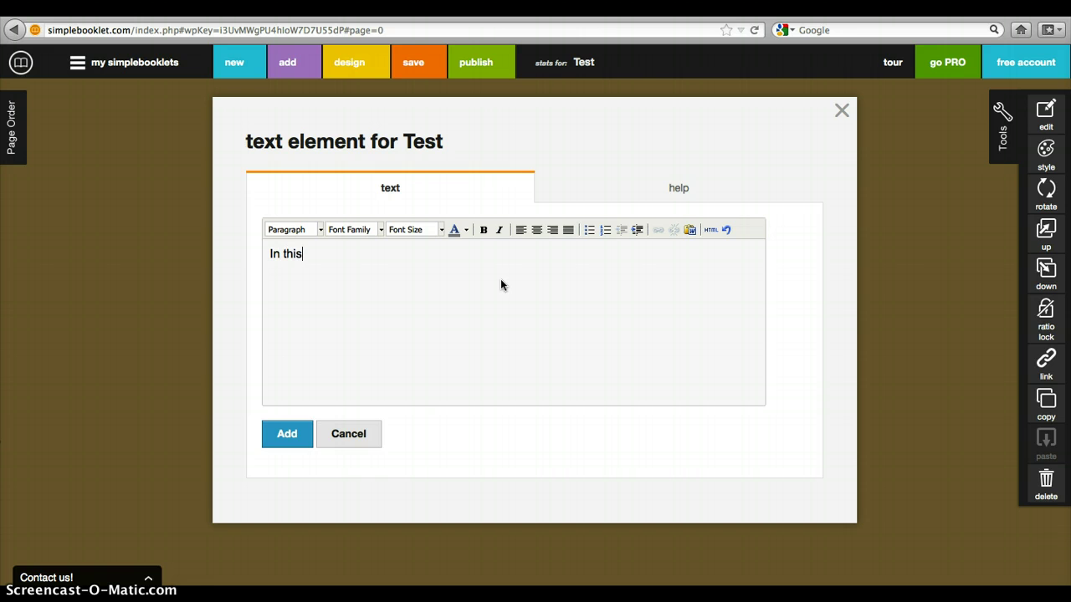
text(In this feature you can type )
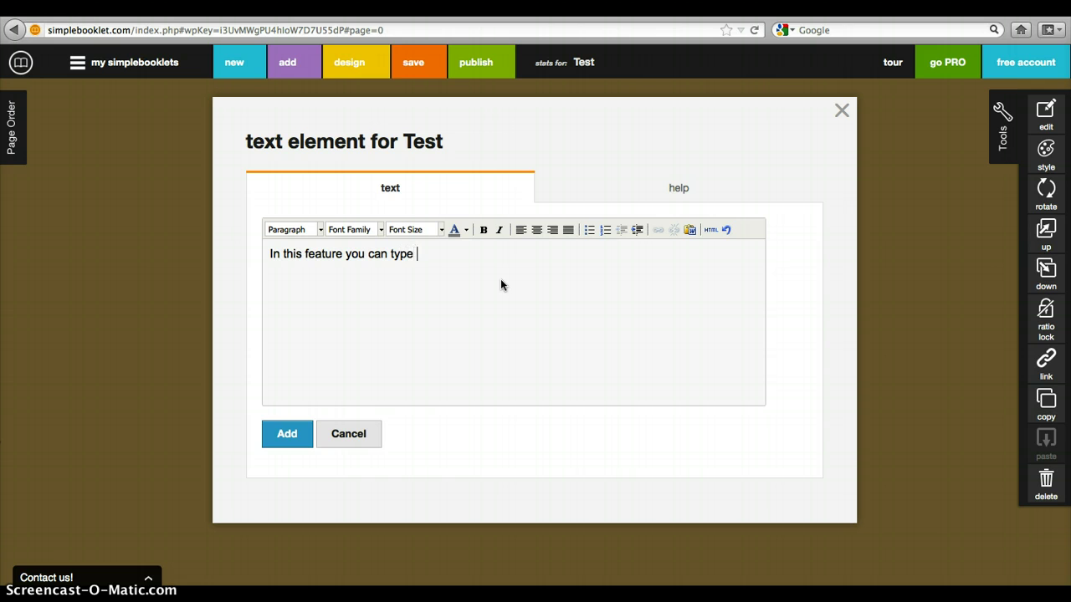
text(more text)
text( allowing your read)
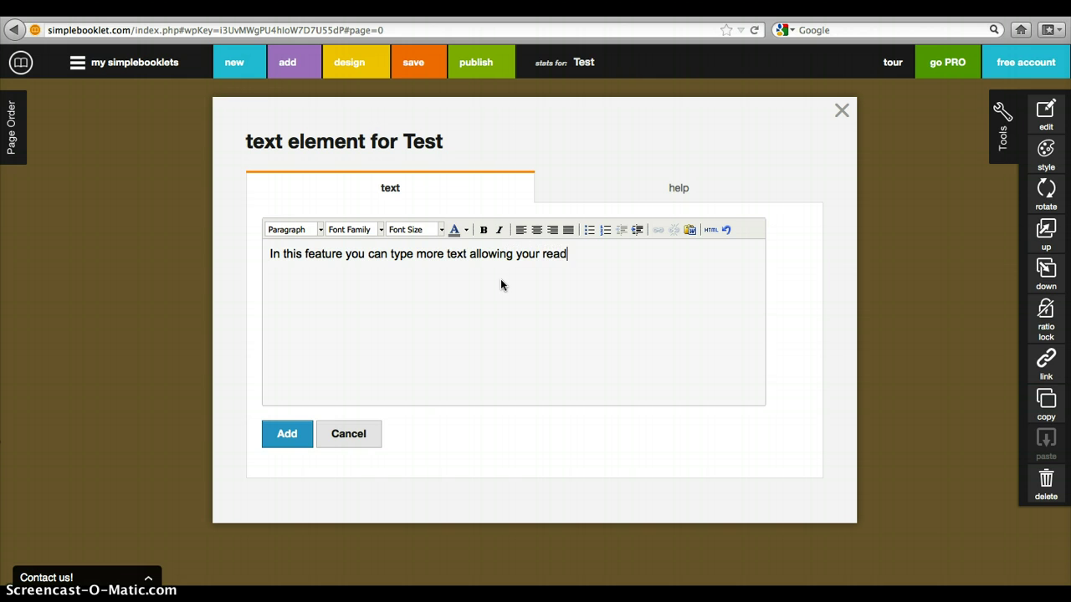
text(er to learn more about tha)
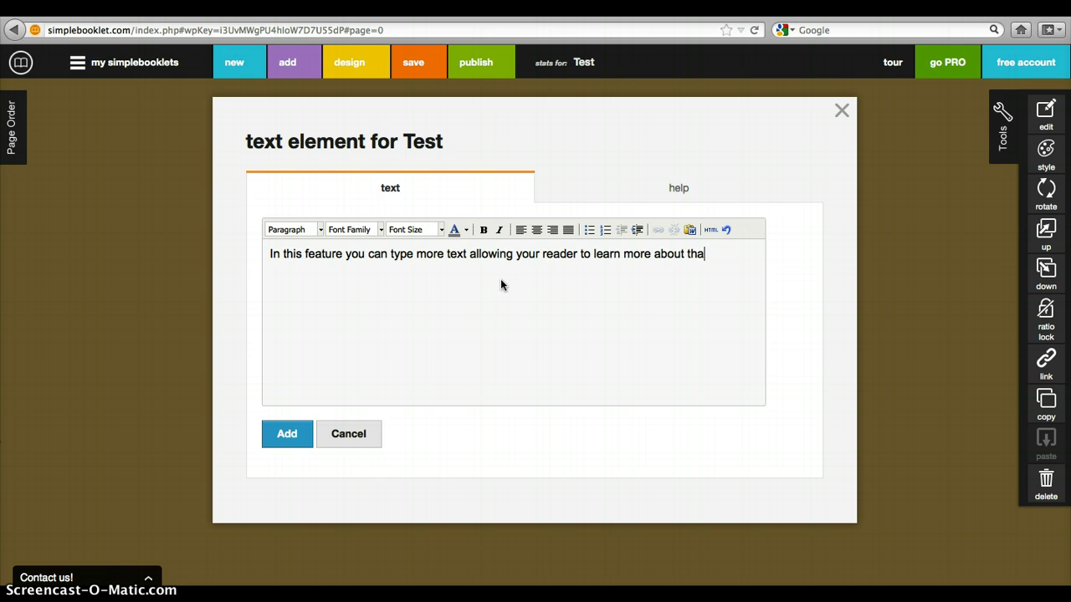
text(rful ideas you will share with themQ)
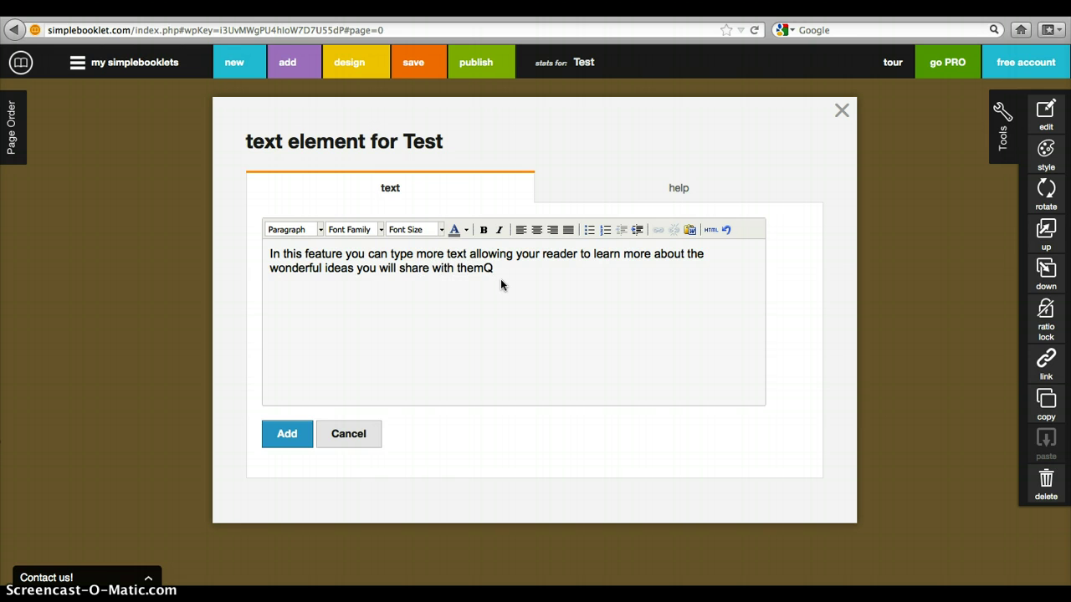
text(!)
click(284, 434)
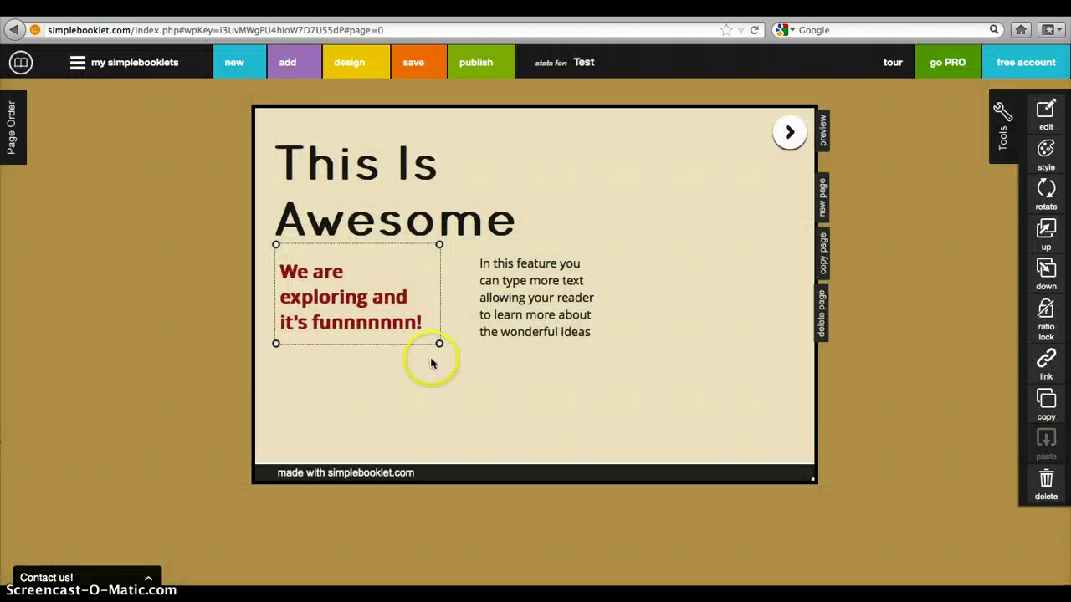
- Enlarge the paragraph box, move it below the red heading, and discard border styling changes
click(544, 316)
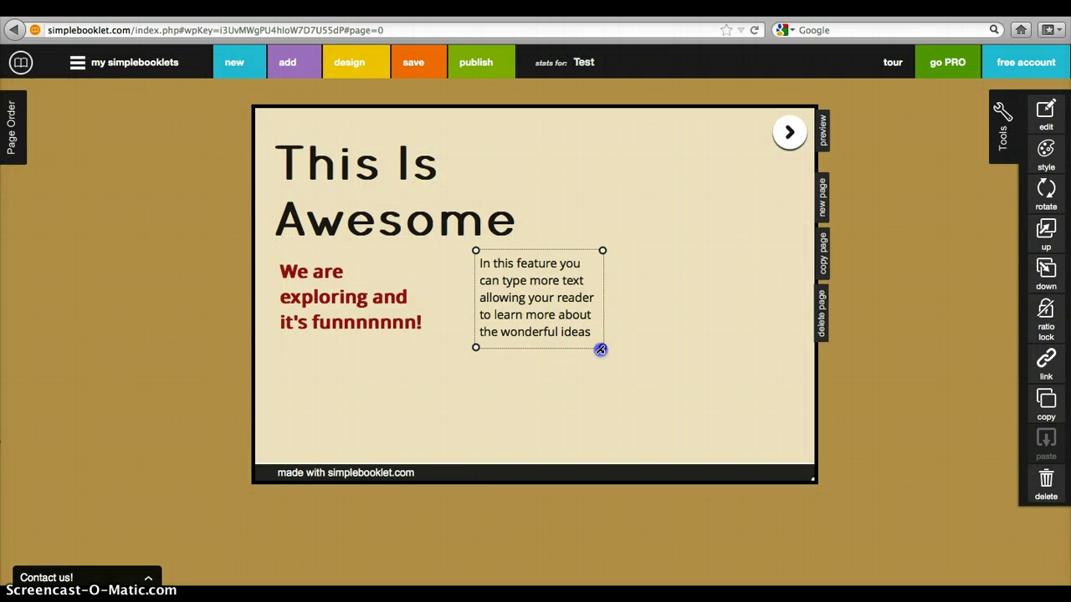
drag(601, 348, 611, 378)
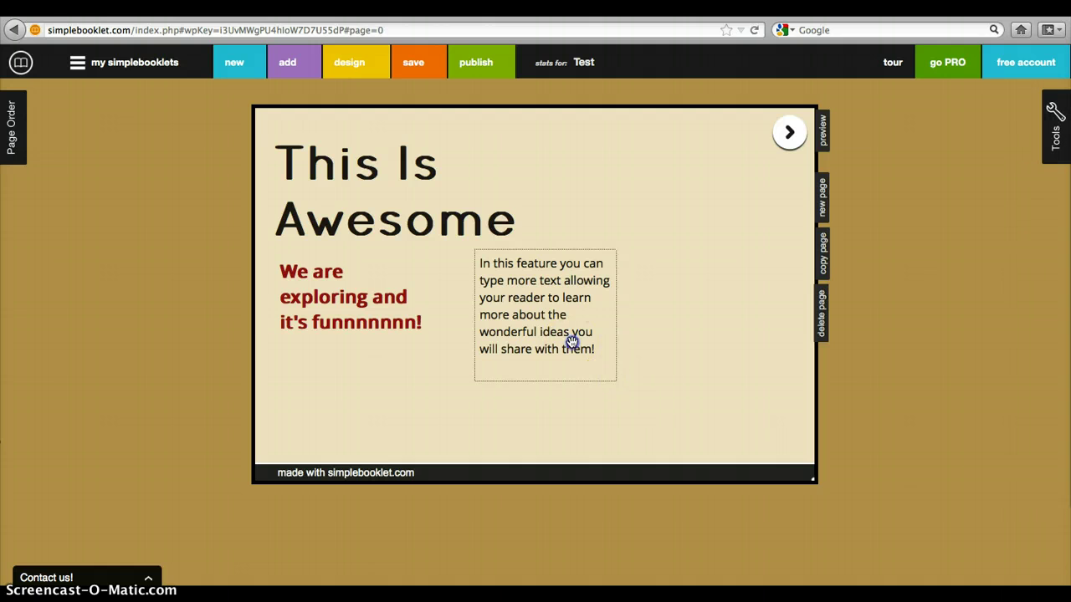
drag(574, 337, 395, 428)
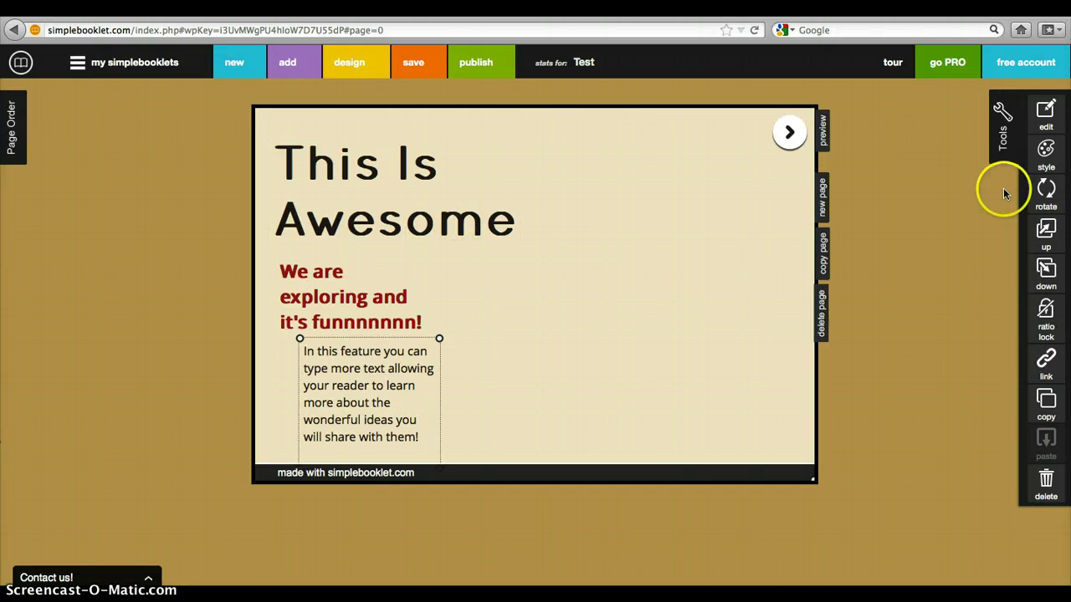
click(1052, 159)
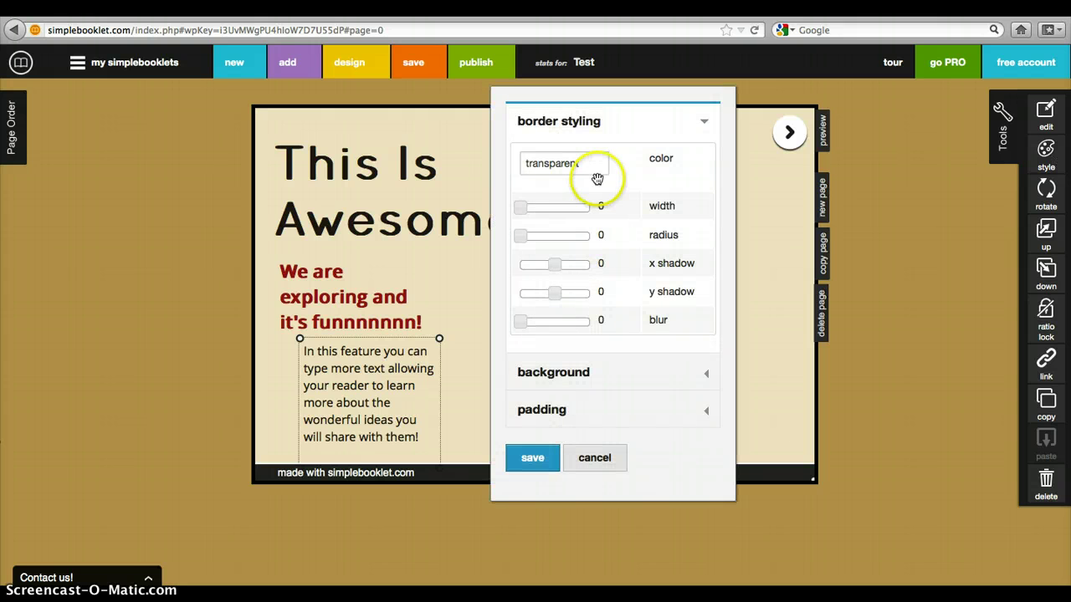
click(588, 465)
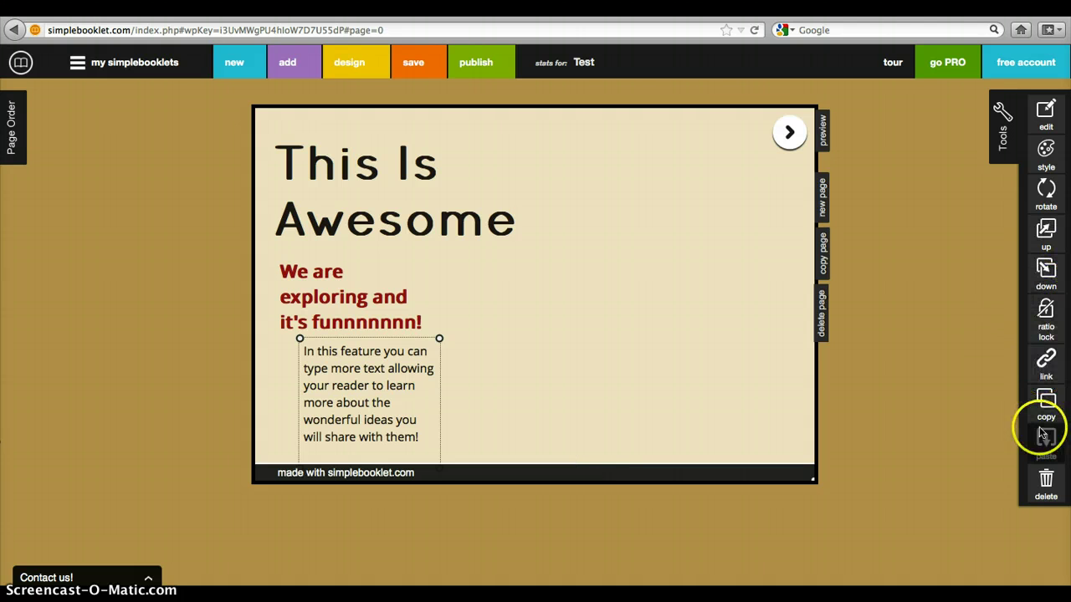
- On page 2, add an image by uploading IMG_0063.jpg from the computer
click(790, 135)
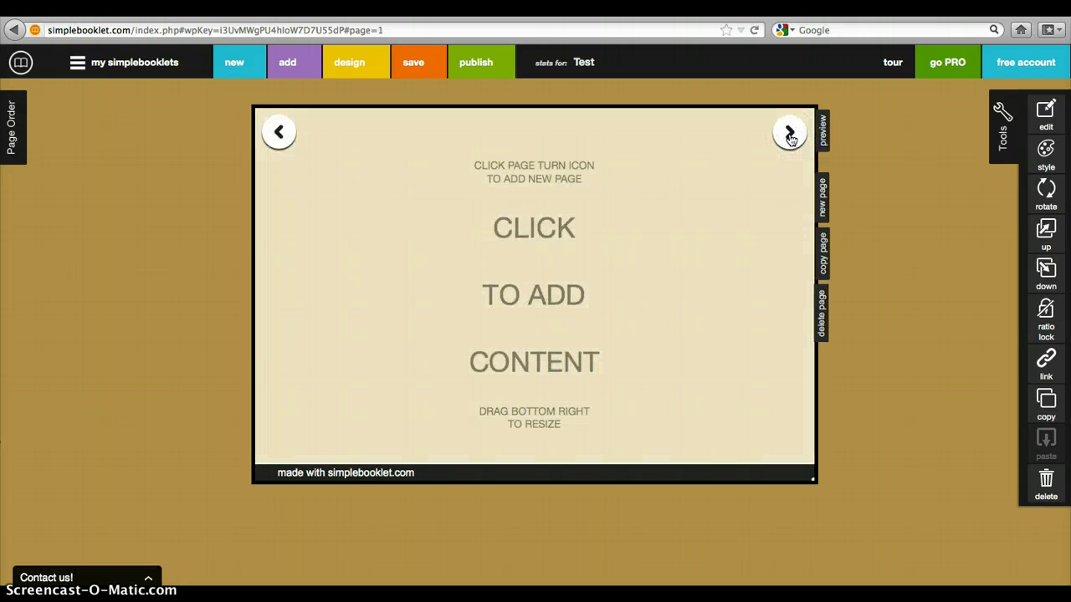
click(599, 301)
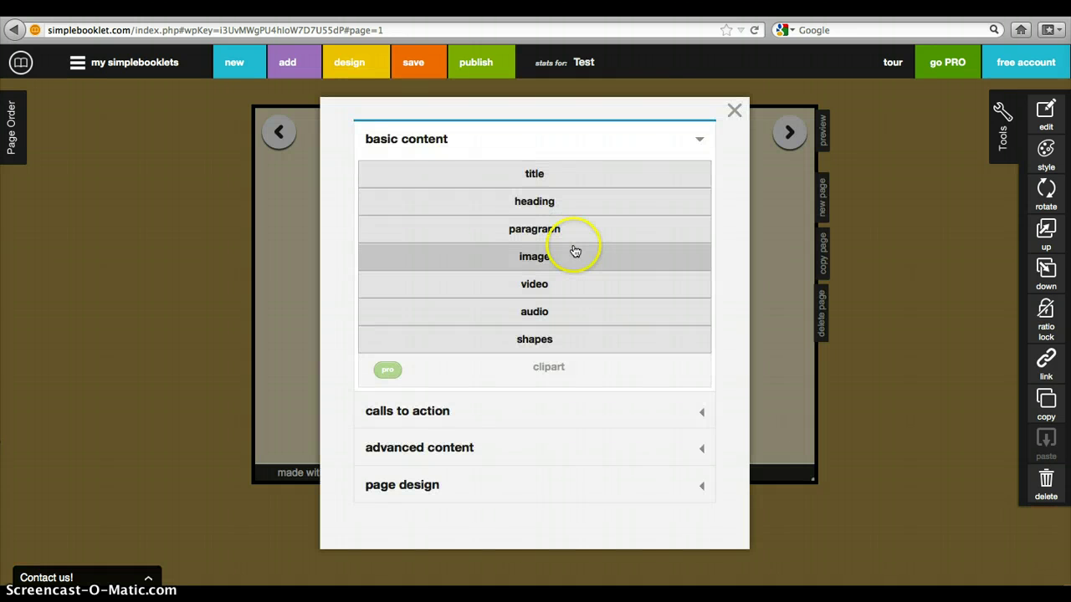
click(572, 250)
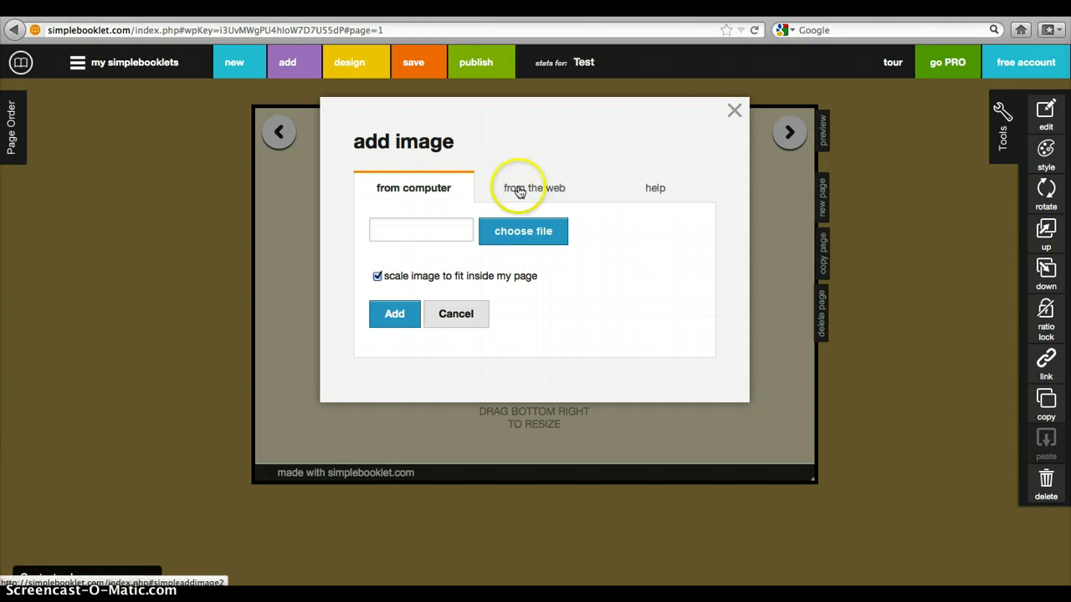
click(528, 237)
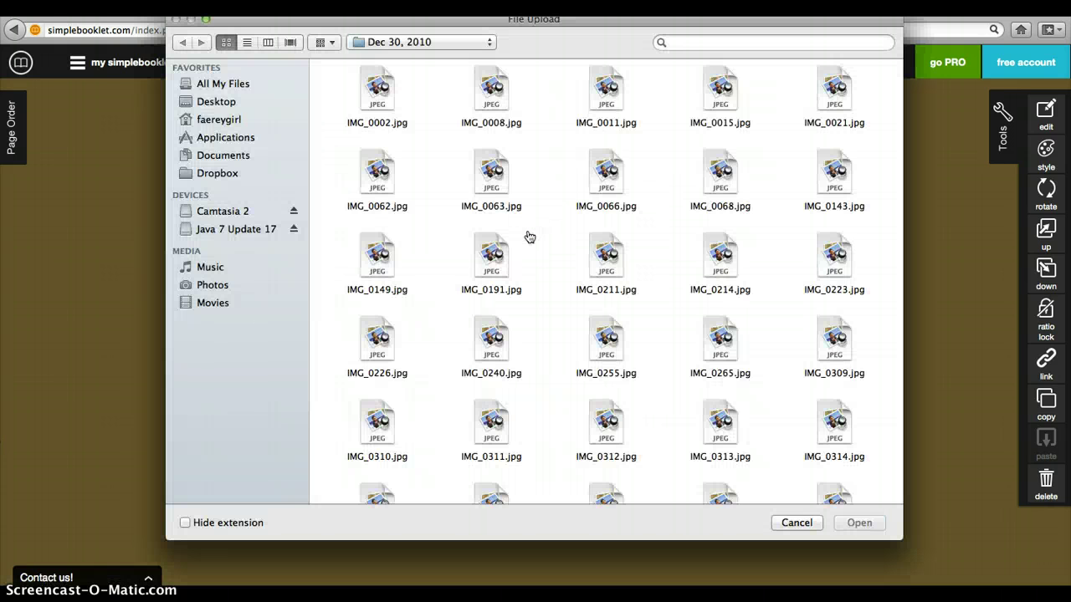
click(567, 170)
click(491, 171)
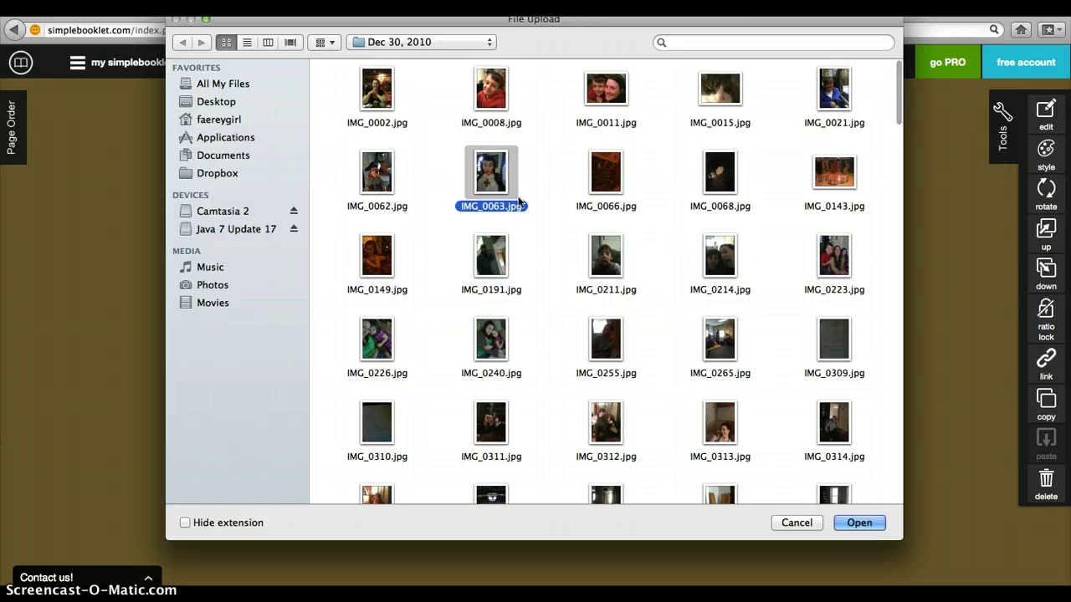
click(859, 522)
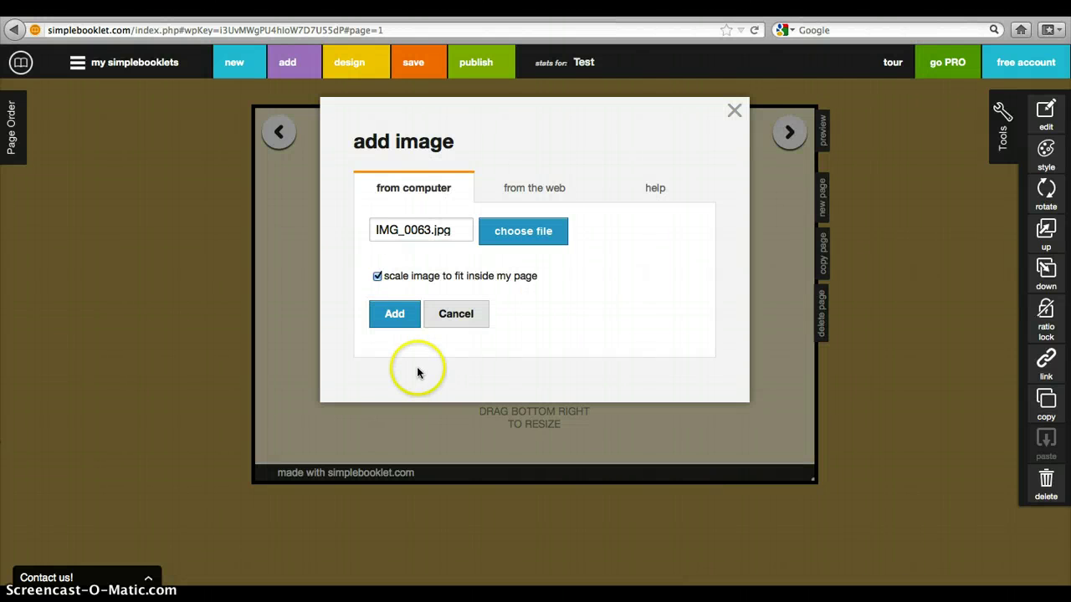
click(390, 316)
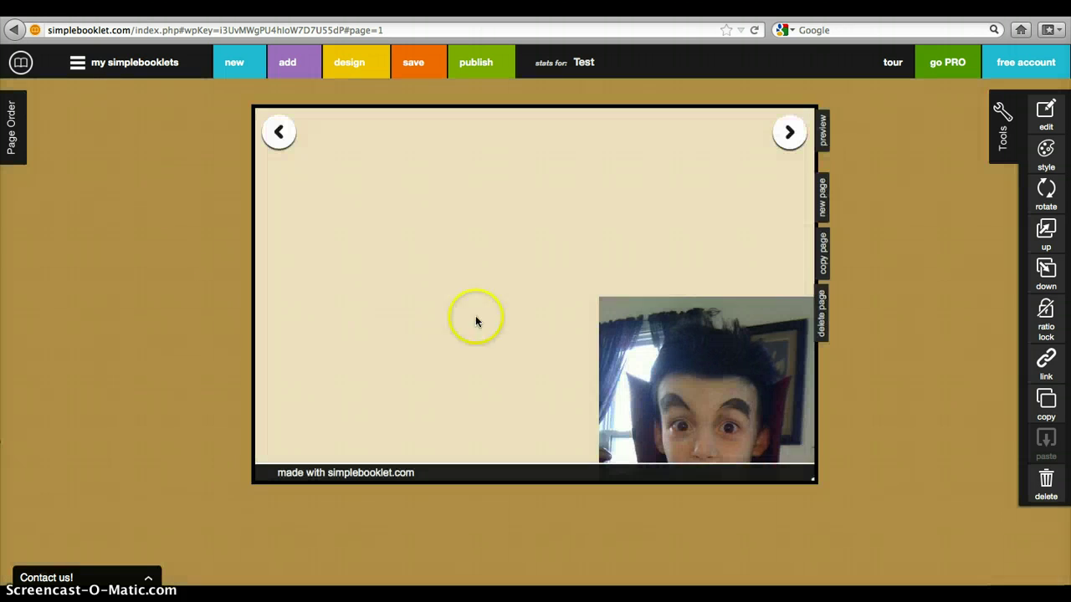
- Shrink the IMG_0063.jpg photo to a narrower frame and place it near the top left
drag(585, 228, 447, 193)
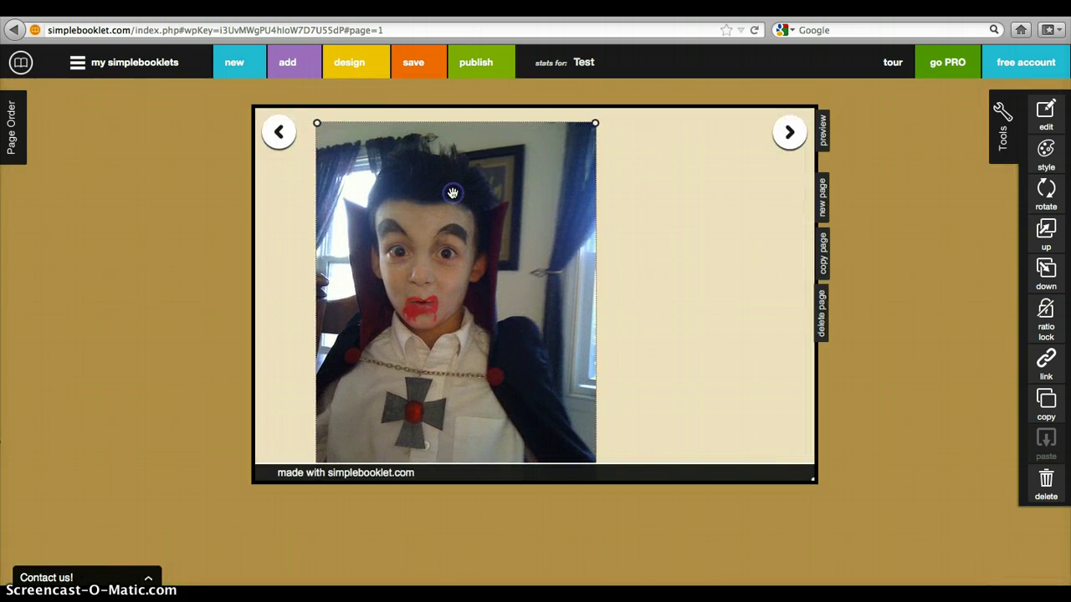
drag(590, 127, 552, 247)
drag(437, 349, 403, 270)
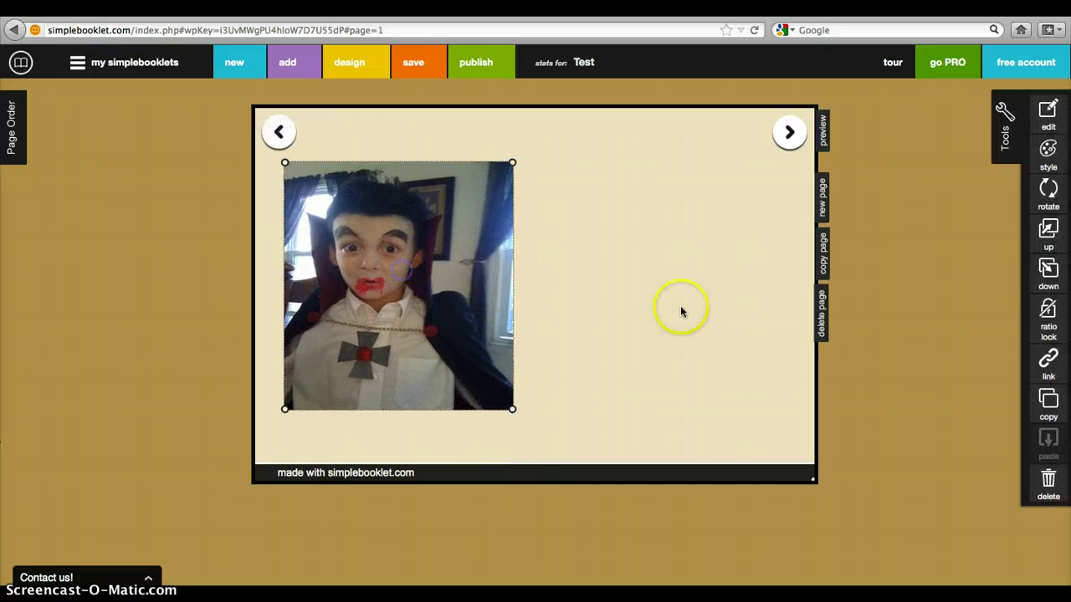
- Embed a YouTube video on page 2 by pasting its web address
click(659, 284)
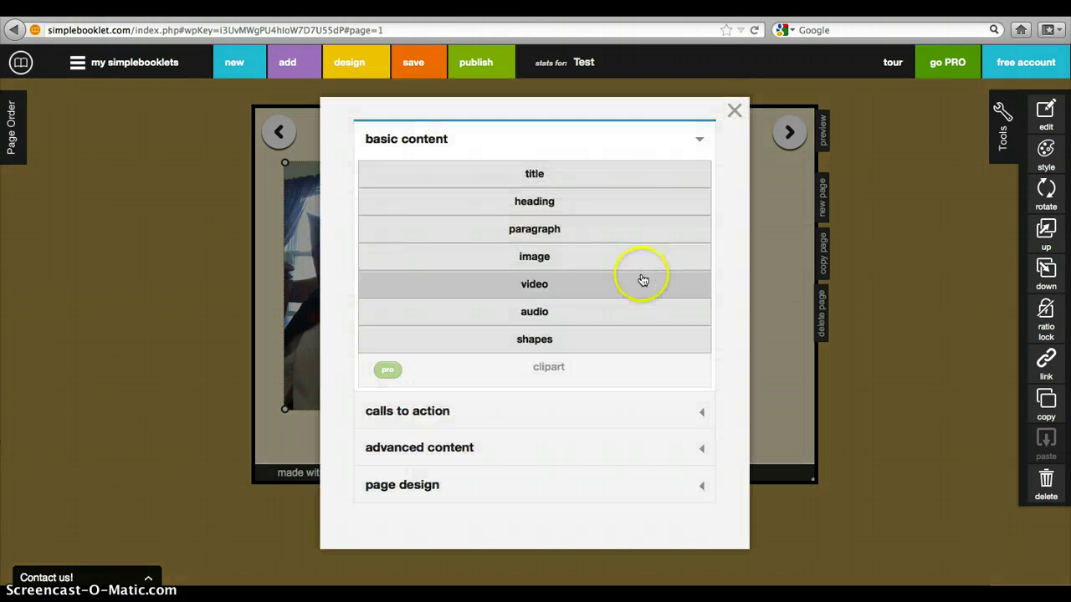
click(602, 286)
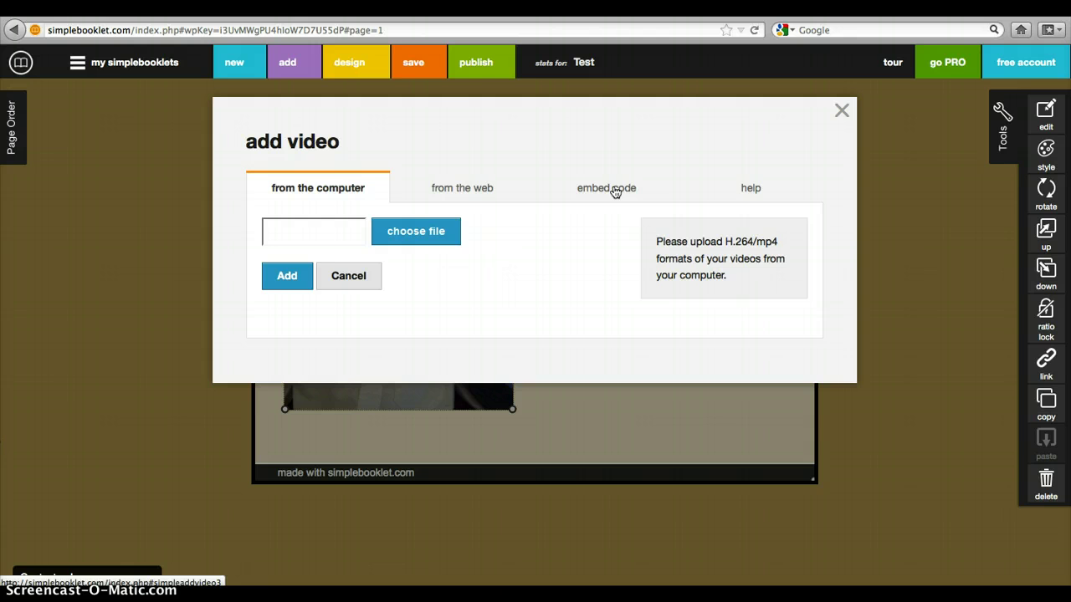
click(487, 191)
click(422, 264)
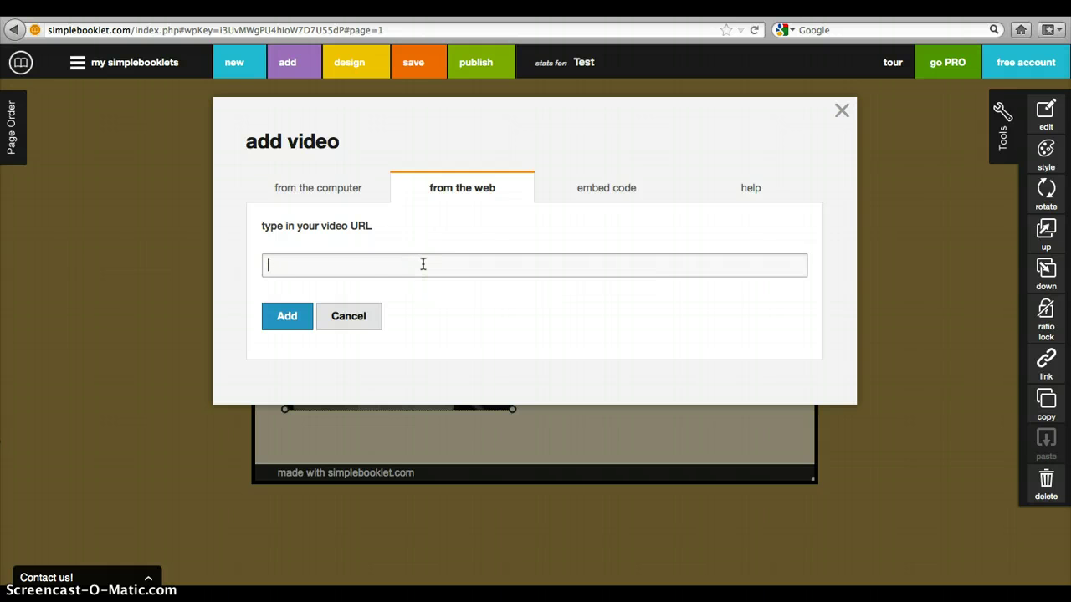
text(http://www.youtube.com/watch?v=rNyAAqqYFlY)
click(299, 319)
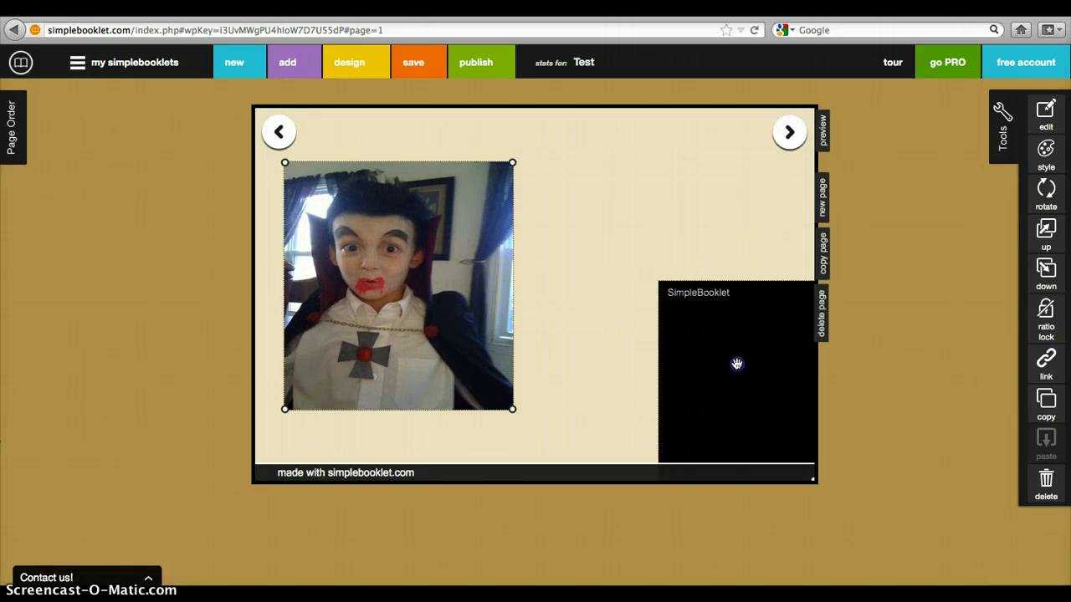
- Enlarge the video box and move it to the top right of page 2, then select the photo
drag(736, 363, 380, 215)
drag(282, 139, 478, 173)
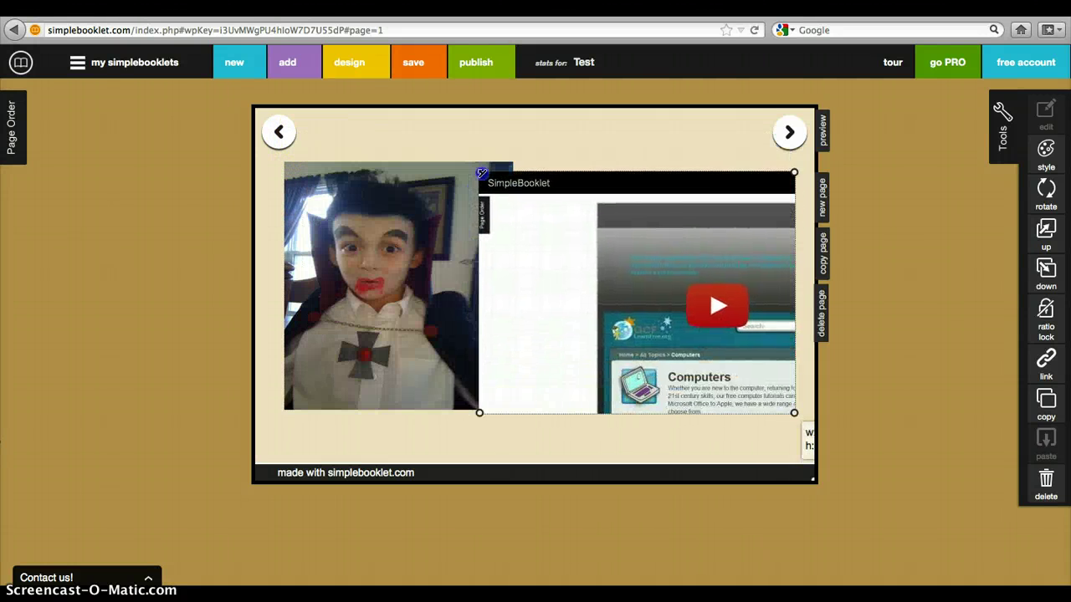
drag(547, 255, 547, 213)
click(427, 245)
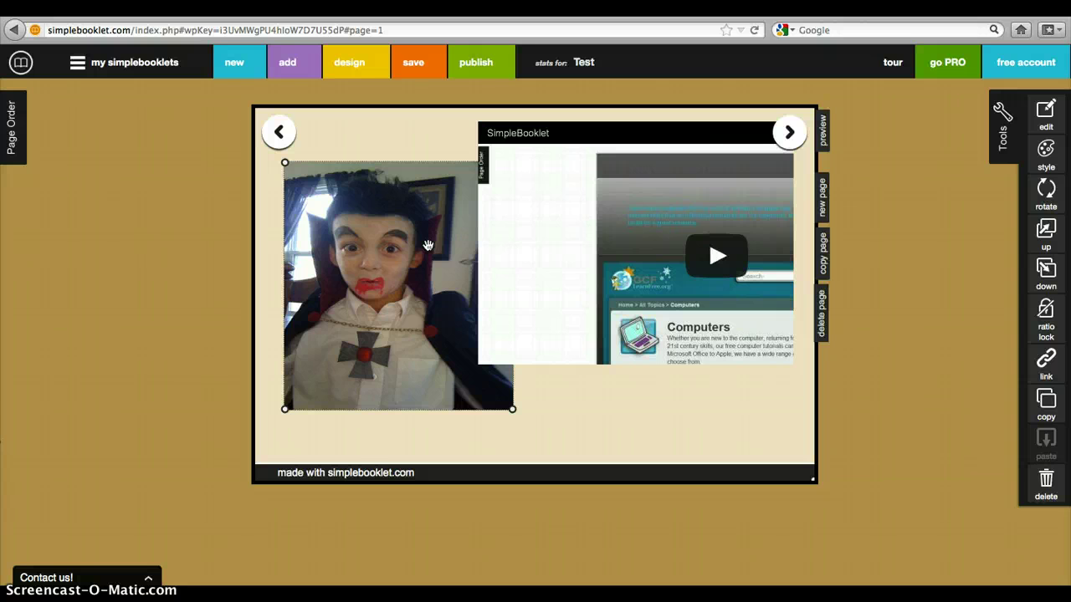
- Delete the photo and enlarge the video box to 511 by 380, centred on the page
click(1045, 480)
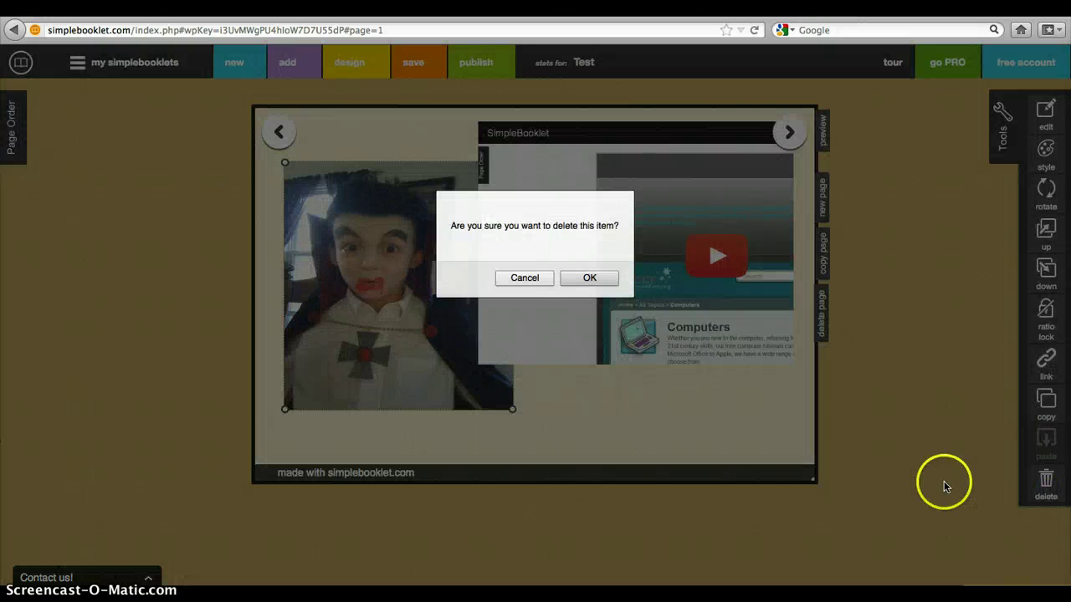
click(585, 278)
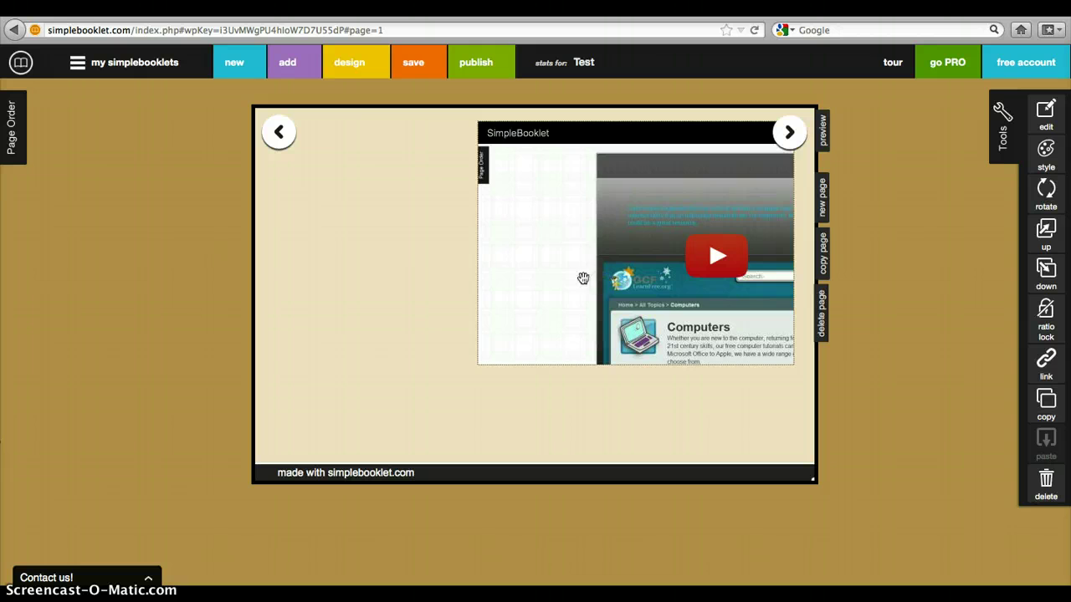
drag(583, 278, 490, 263)
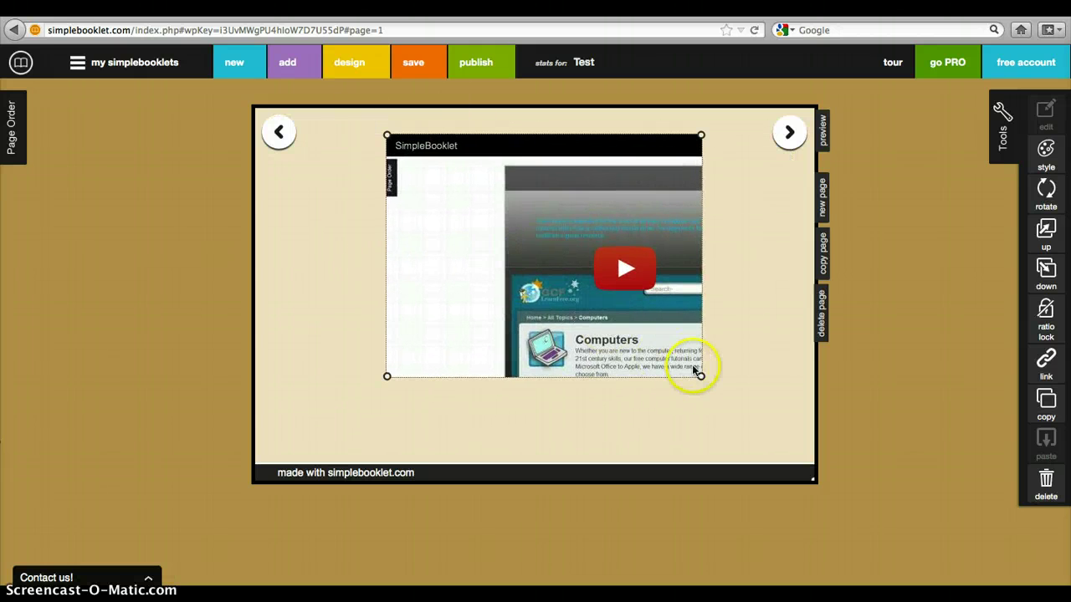
drag(700, 375, 810, 400)
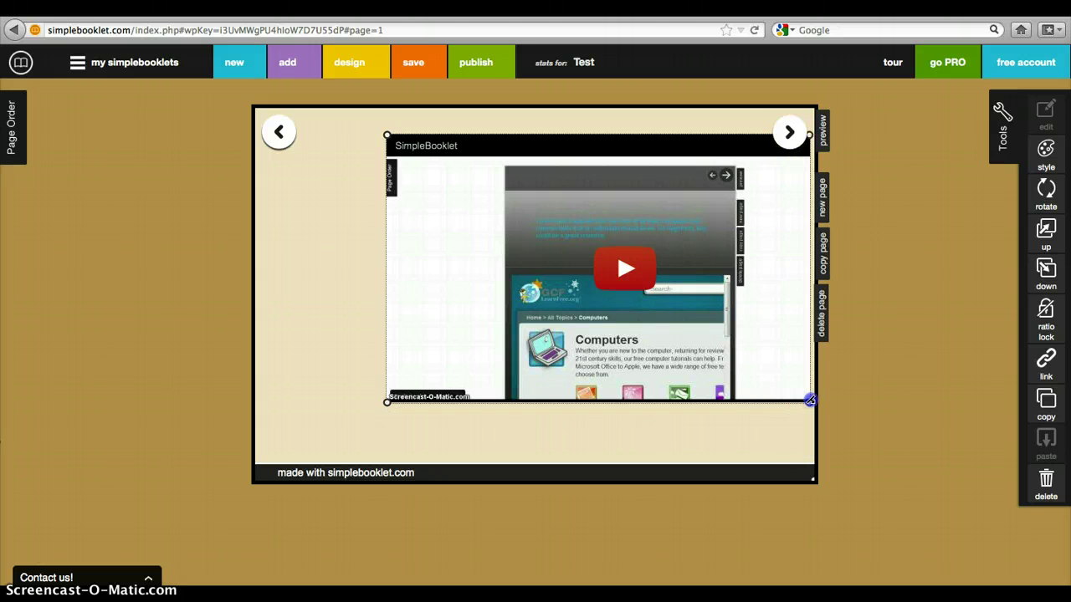
drag(609, 289, 524, 302)
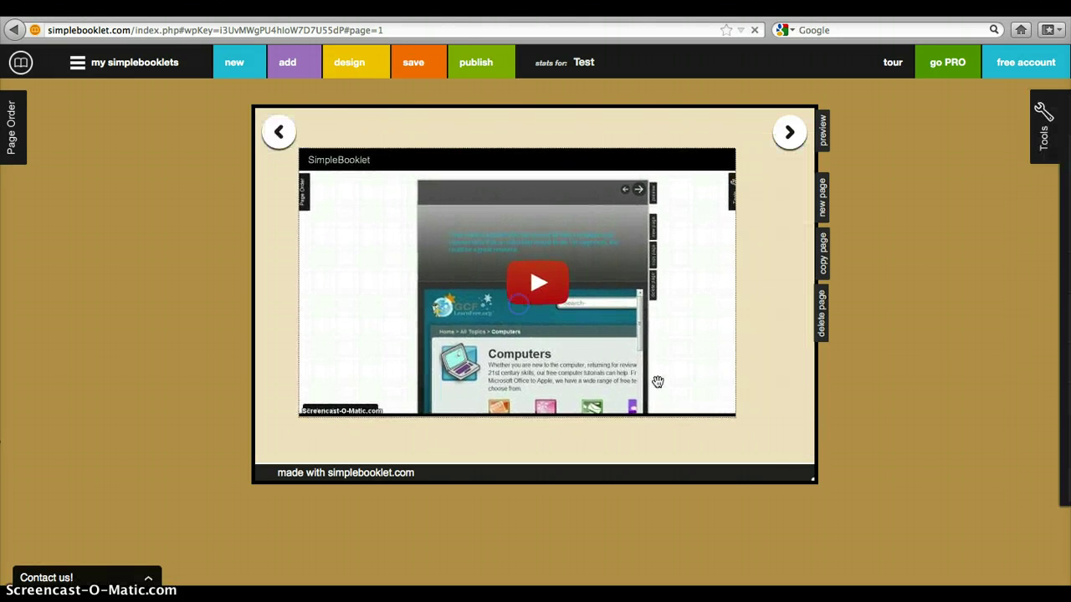
- Play the embedded video, pause it at 0:02, then add a new page
click(732, 406)
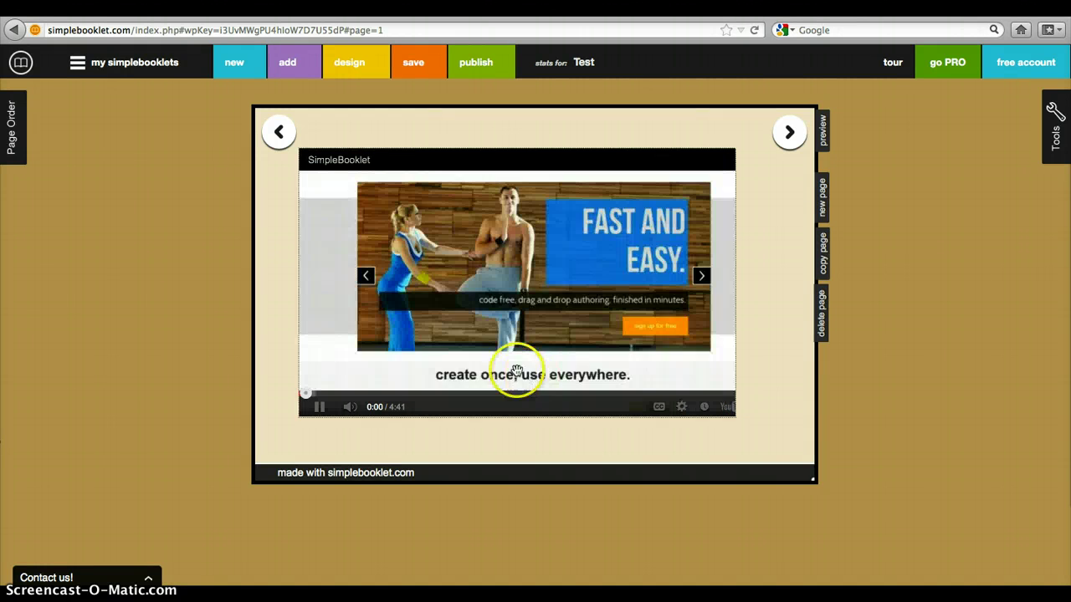
click(318, 406)
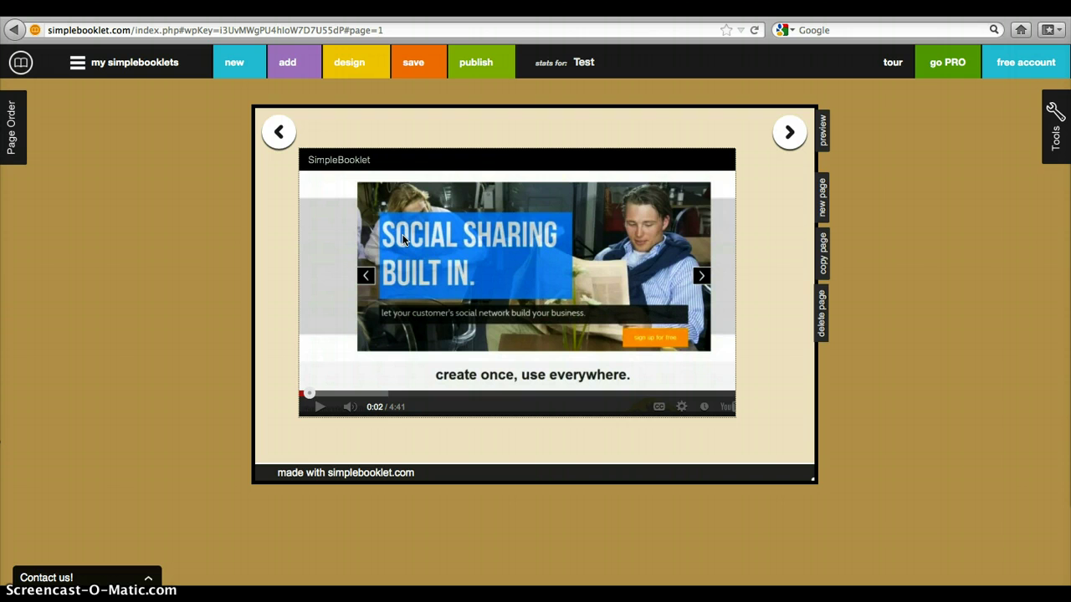
click(823, 188)
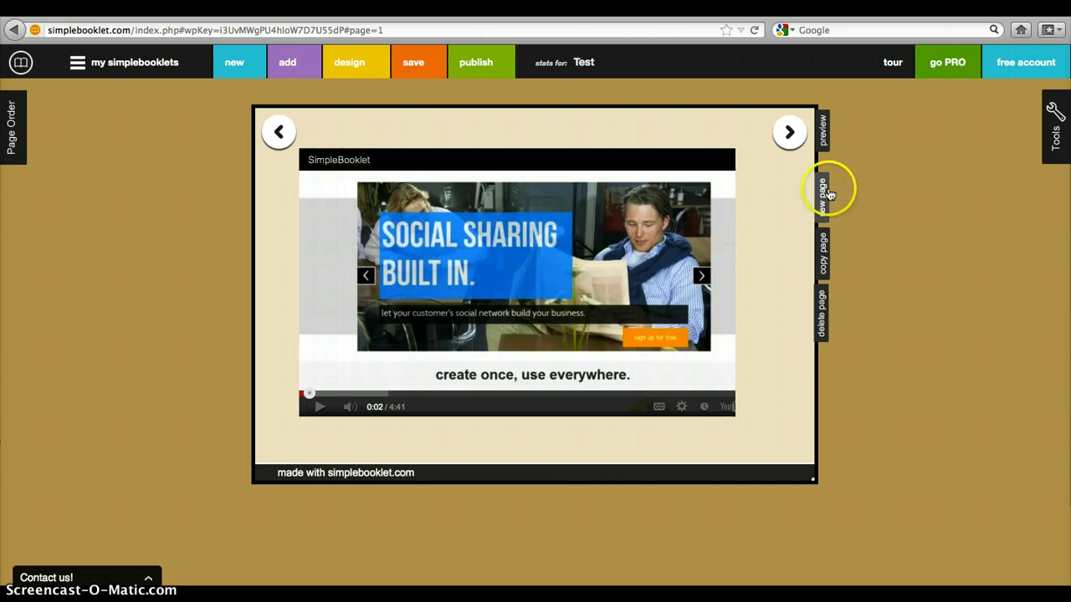
- Go to the new page 3 and add a square shape to it
click(787, 134)
click(548, 263)
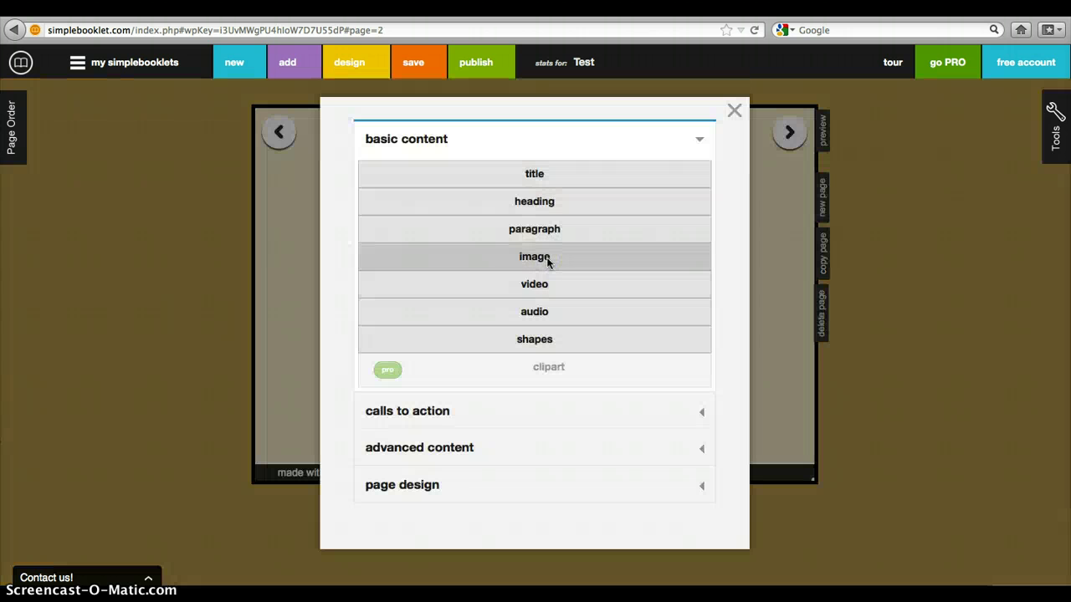
click(541, 339)
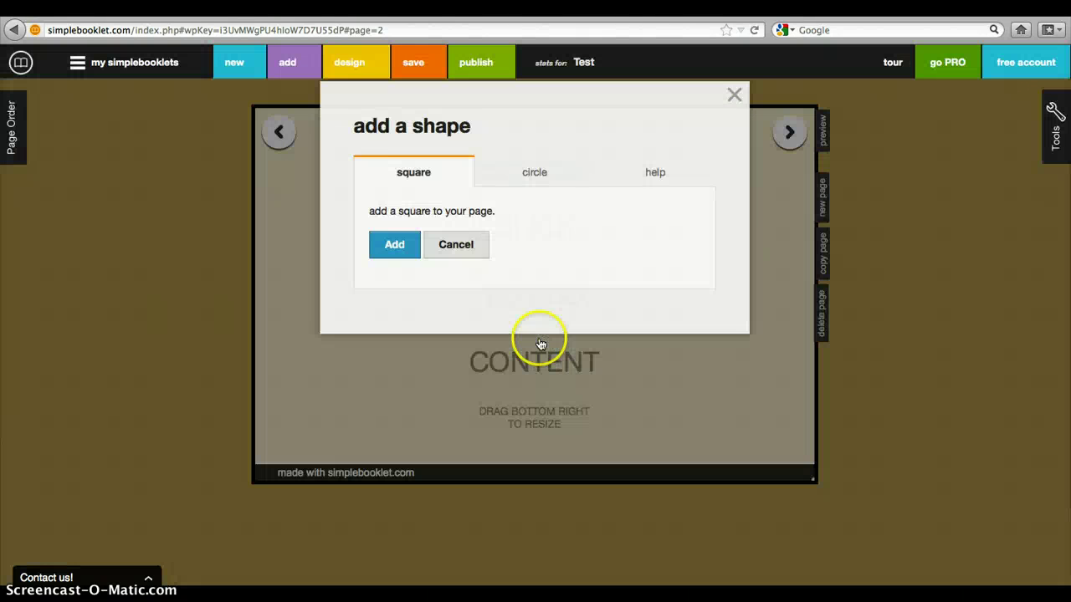
click(393, 261)
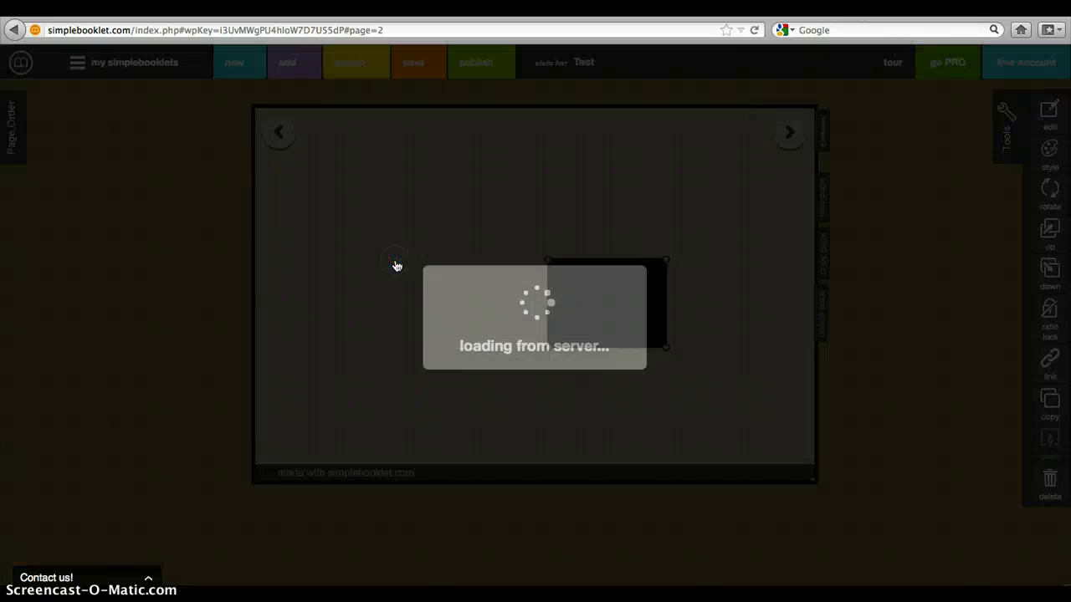